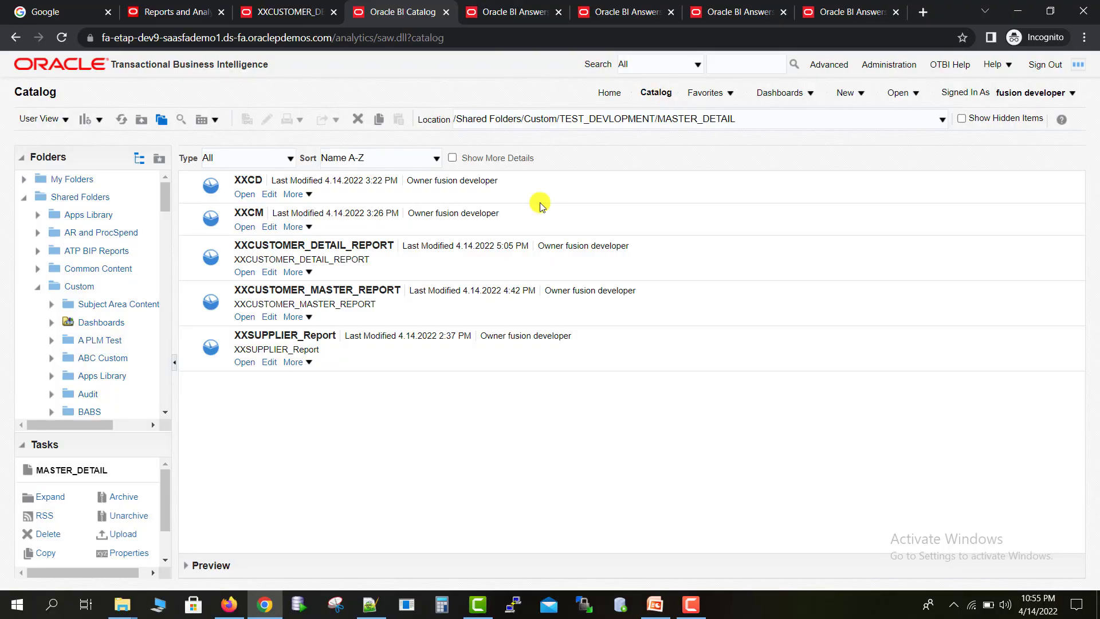
Step: Select the customer master and detail reports in MASTER_DETAIL, then run XXCUSTOMER_MASTER_REPORT
click(473, 307)
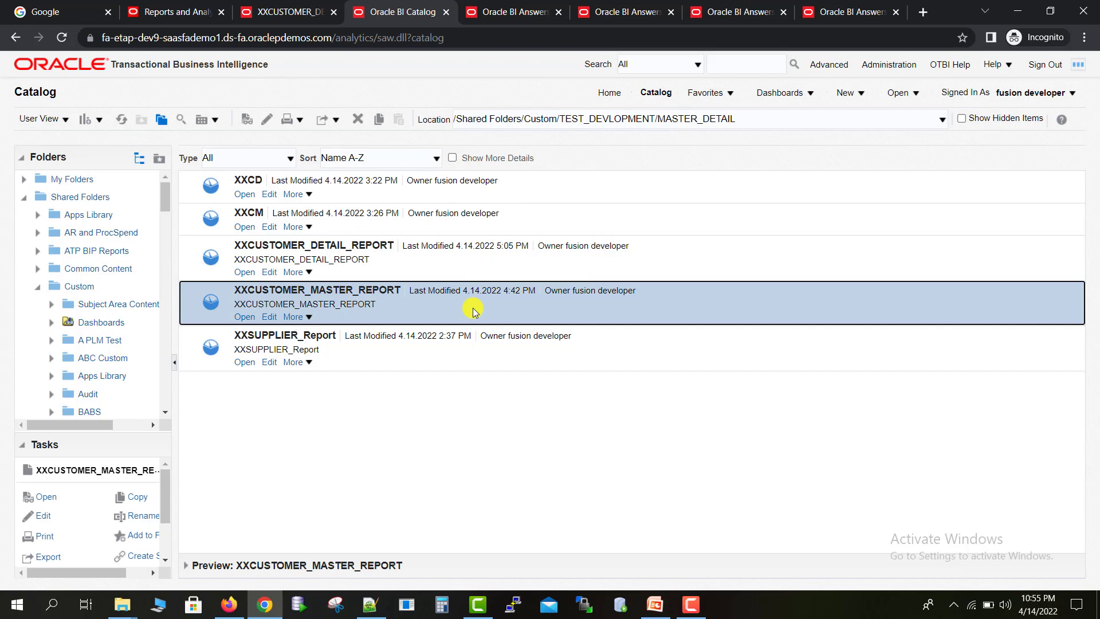
click(479, 270)
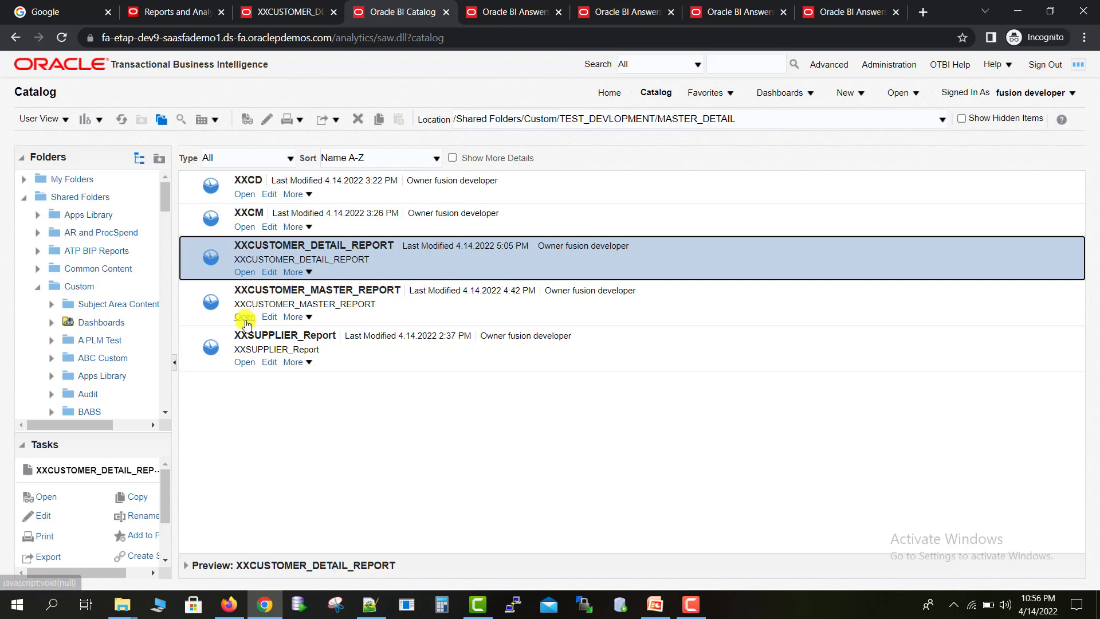
click(245, 317)
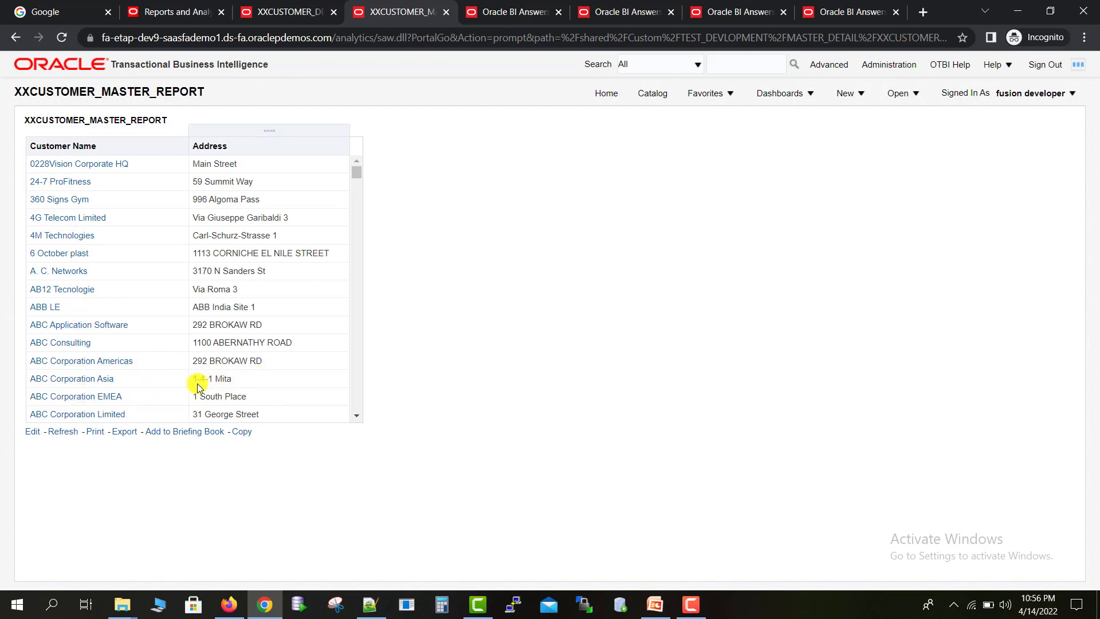
Step: Follow ABC Consulting's Customer_Details link to its detail report, then return to the catalog
click(74, 344)
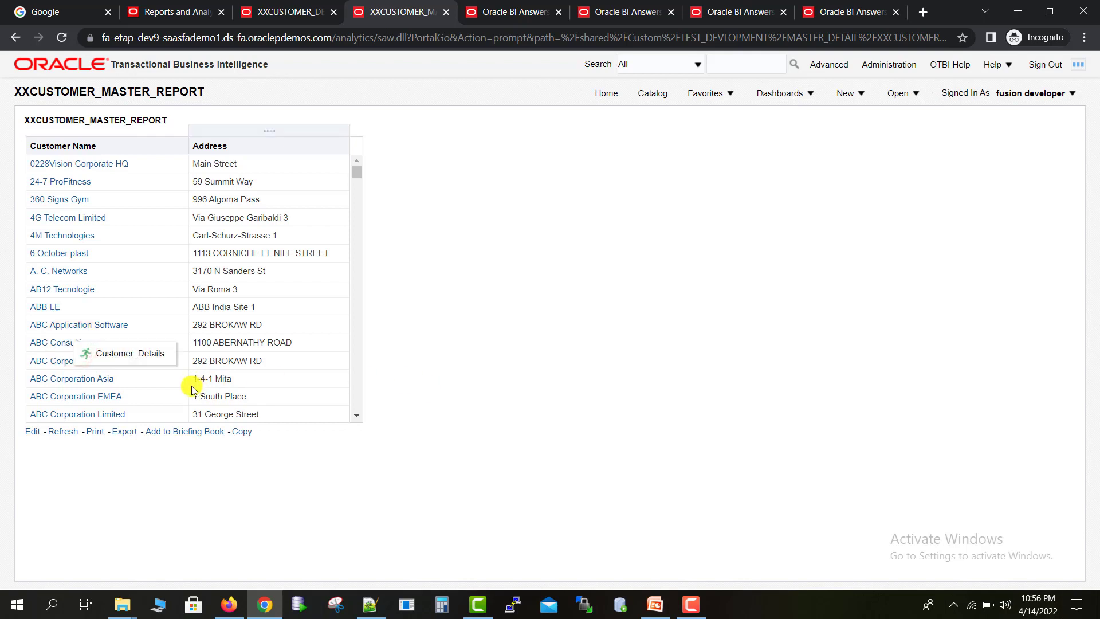
click(143, 355)
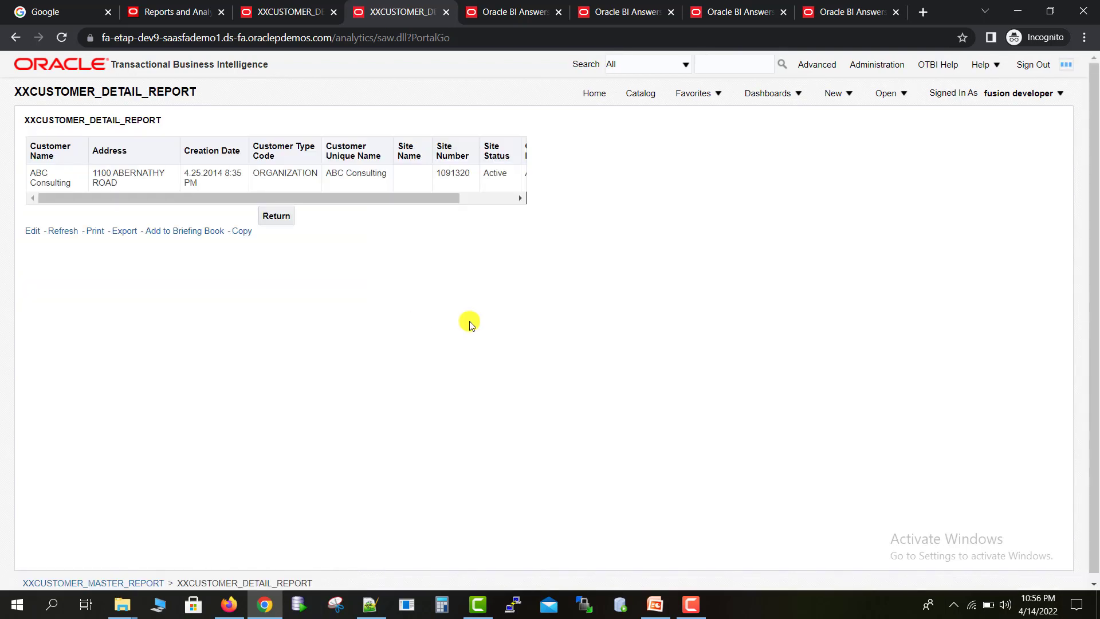
drag(302, 201, 377, 196)
click(277, 216)
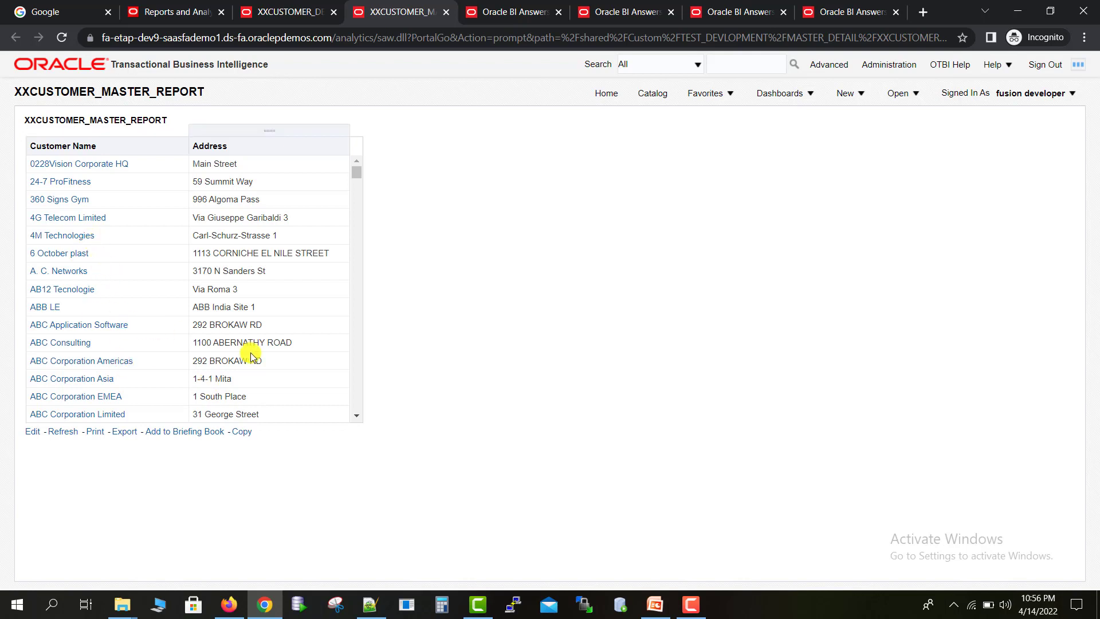
click(653, 94)
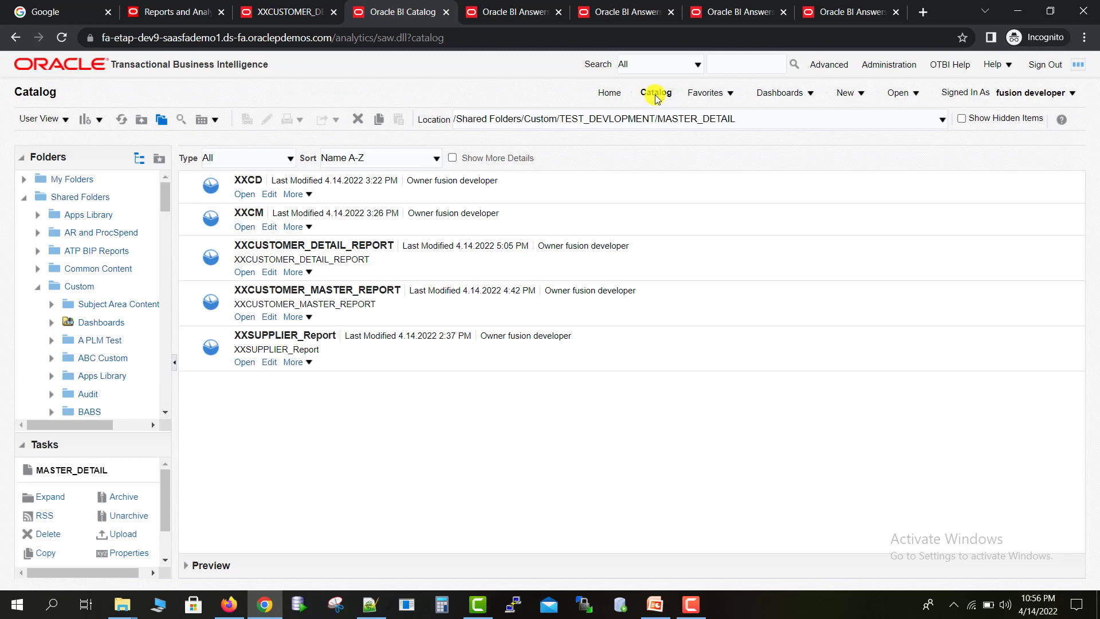
Step: Edit XXCUSTOMER_MASTER_REPORT and bring up the Customer Name column's options in Criteria
click(272, 317)
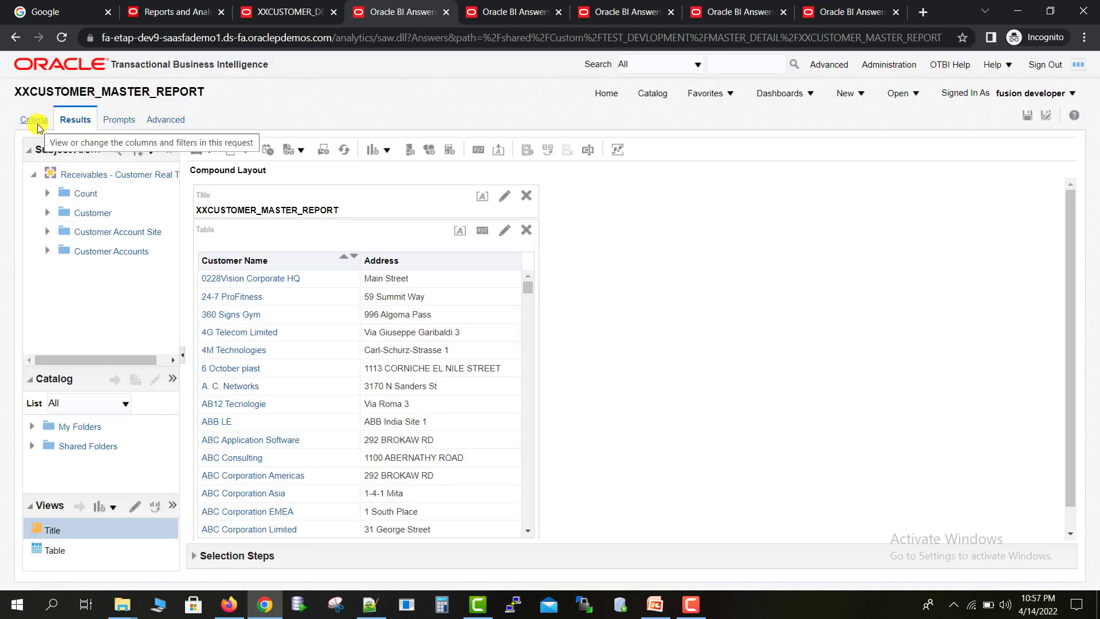
click(29, 121)
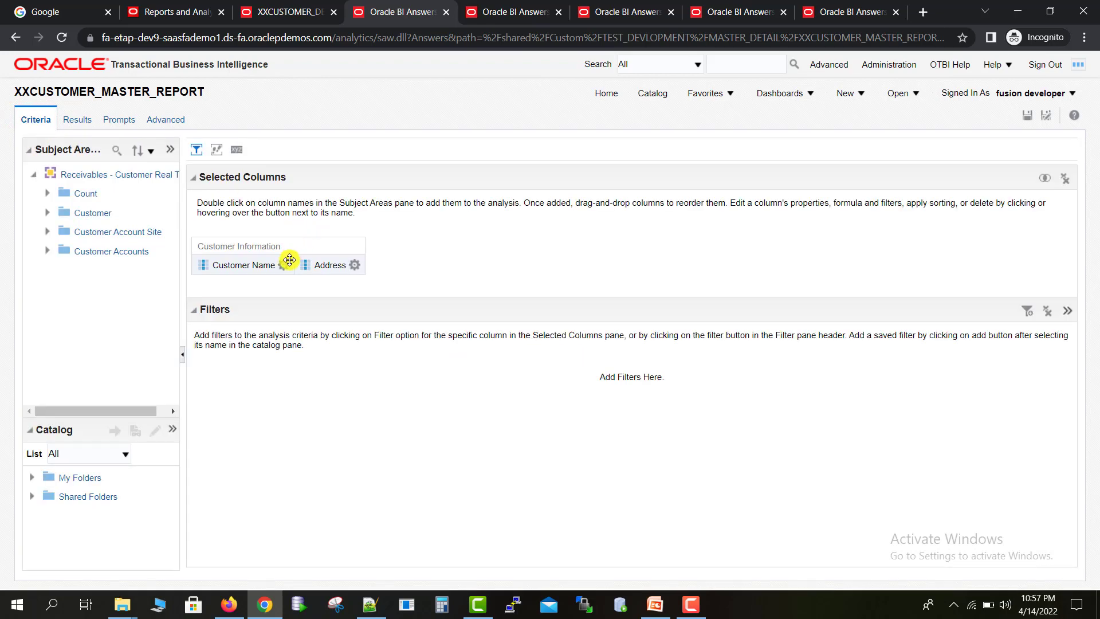
click(285, 265)
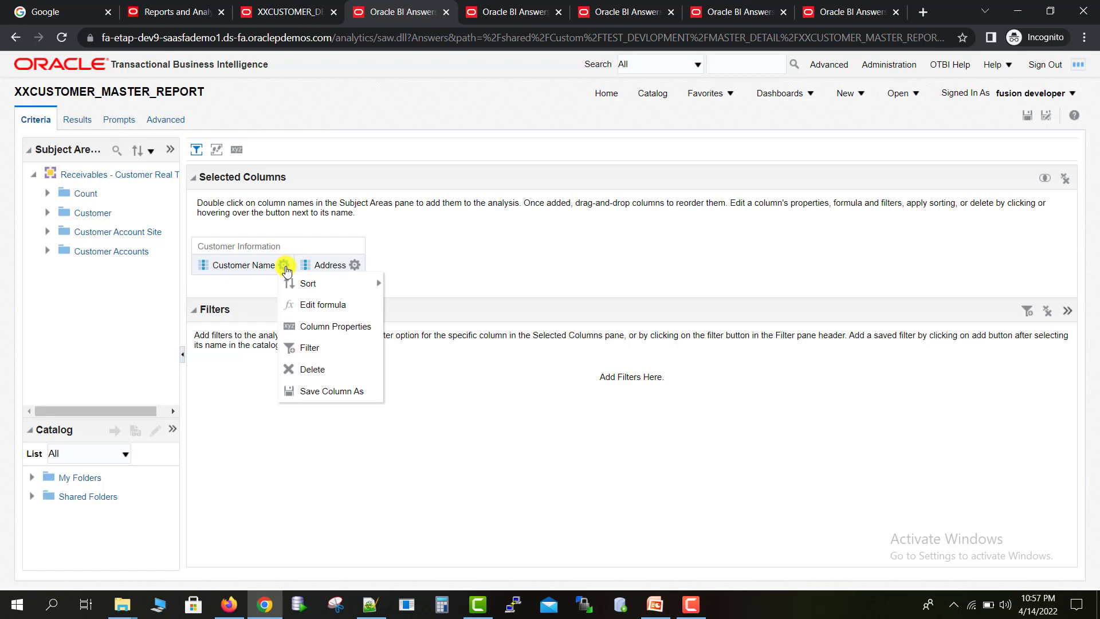
Step: Edit the Customer_Details action link on Customer Name's Interaction properties
click(311, 328)
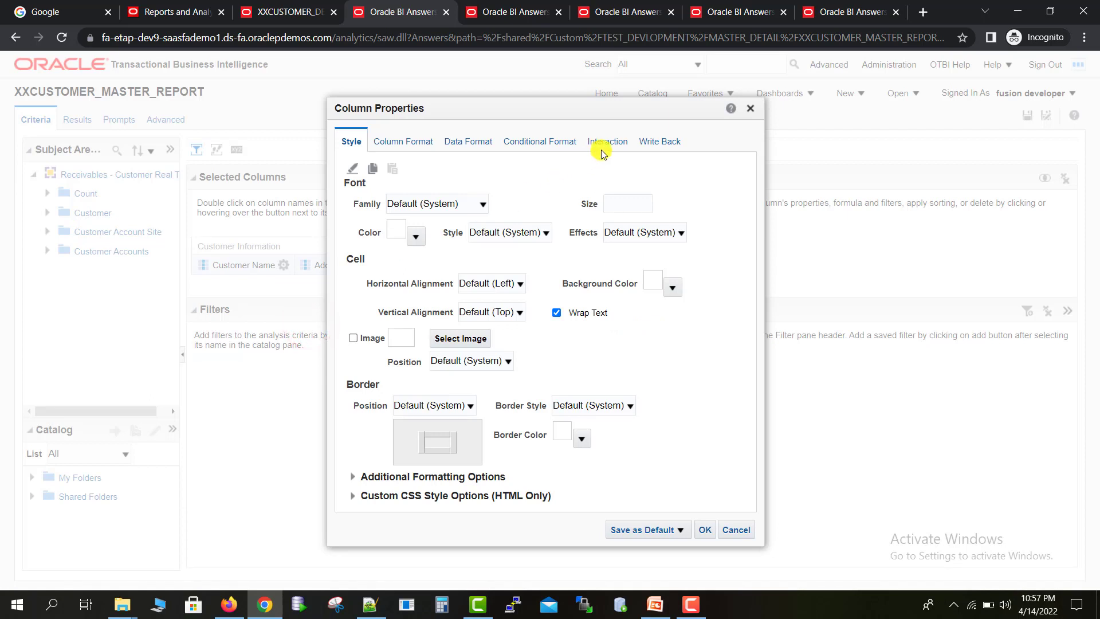
click(603, 145)
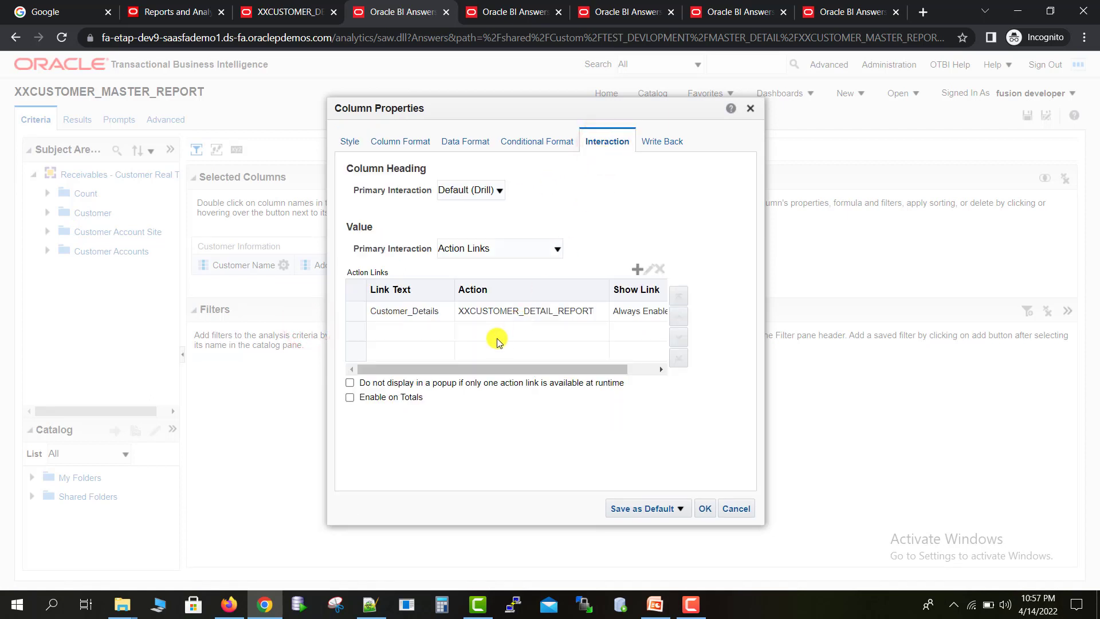
click(498, 312)
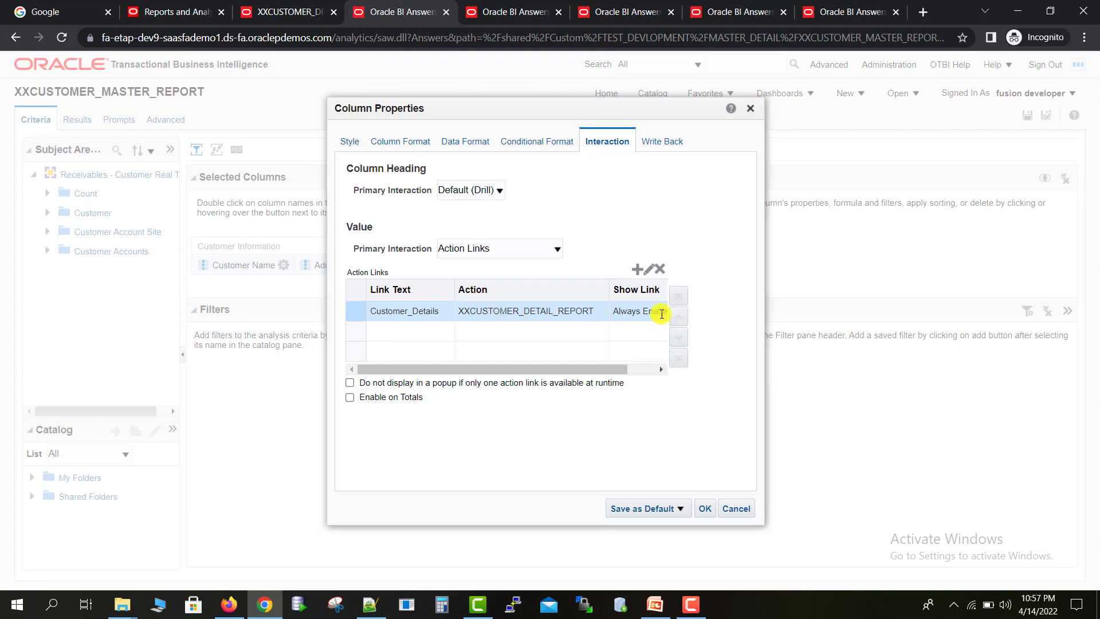
click(648, 270)
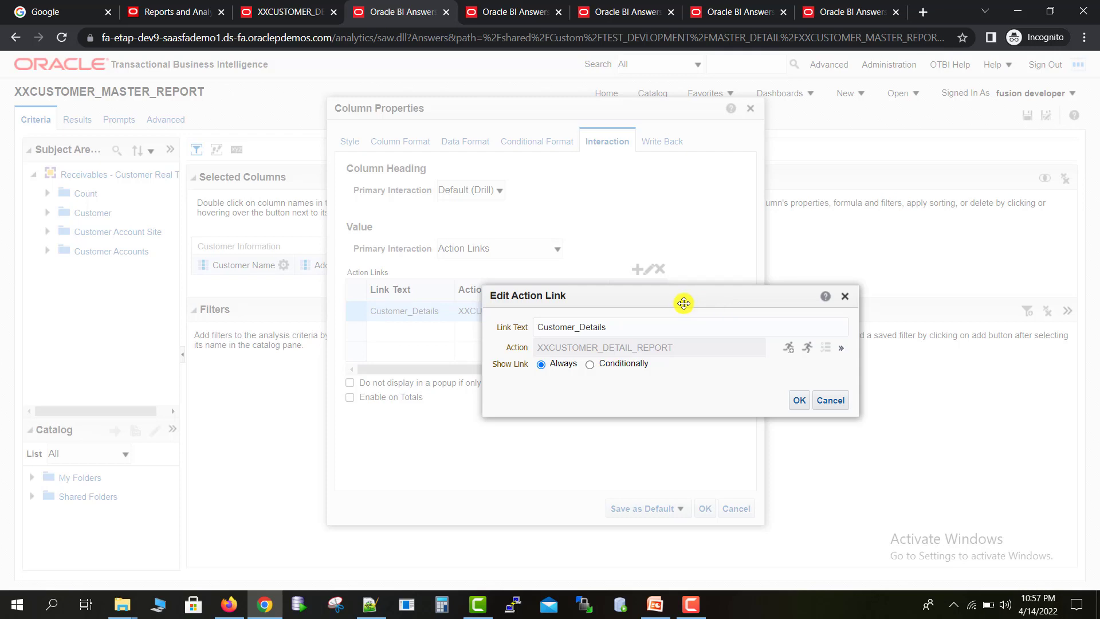
Step: Choose Save Action As and browse to Shared Folders/Custom/TEST_DEVLOPMENT
click(840, 348)
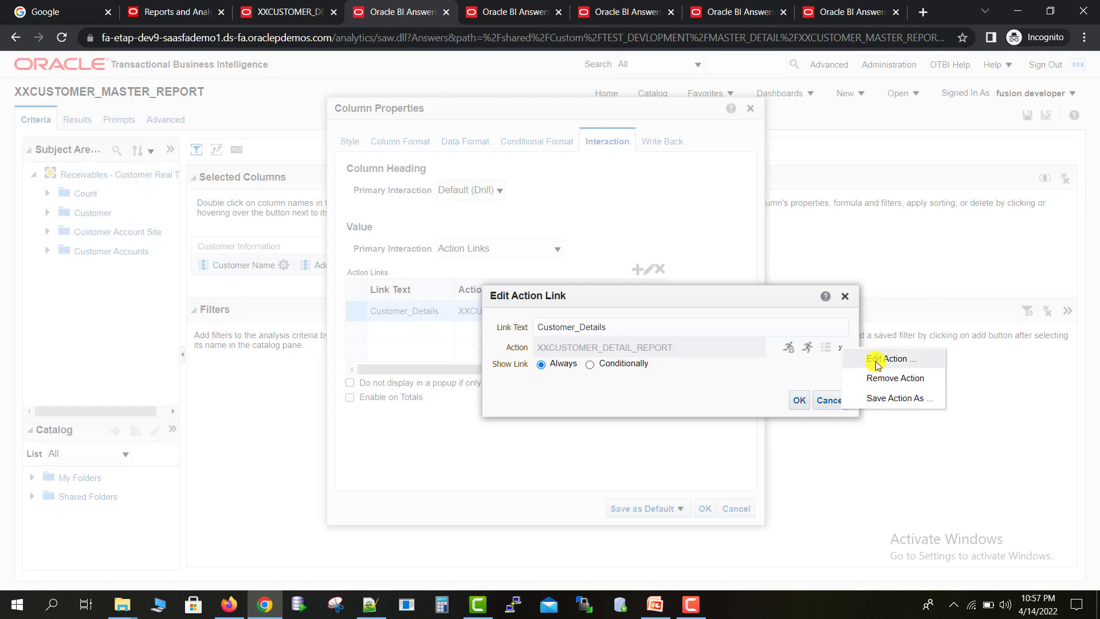
click(881, 398)
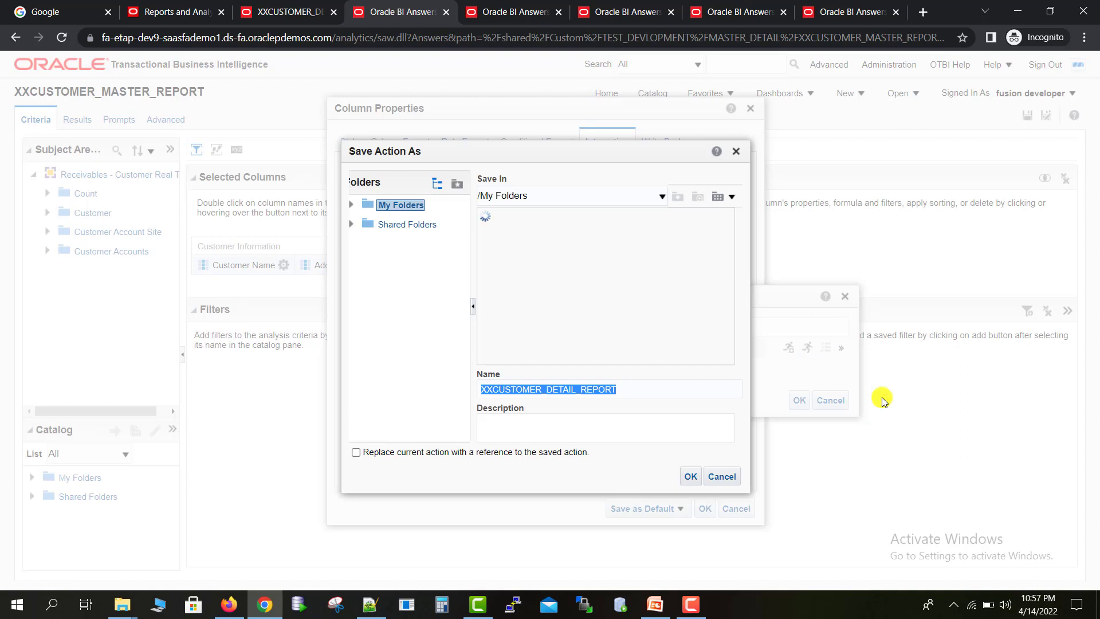
click(411, 226)
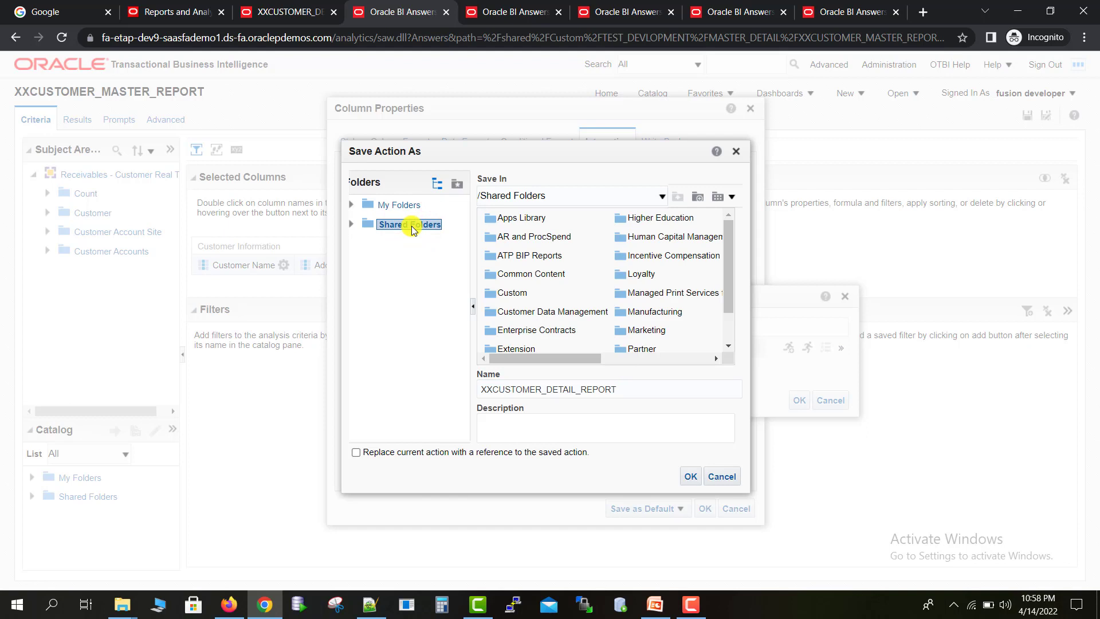
click(351, 224)
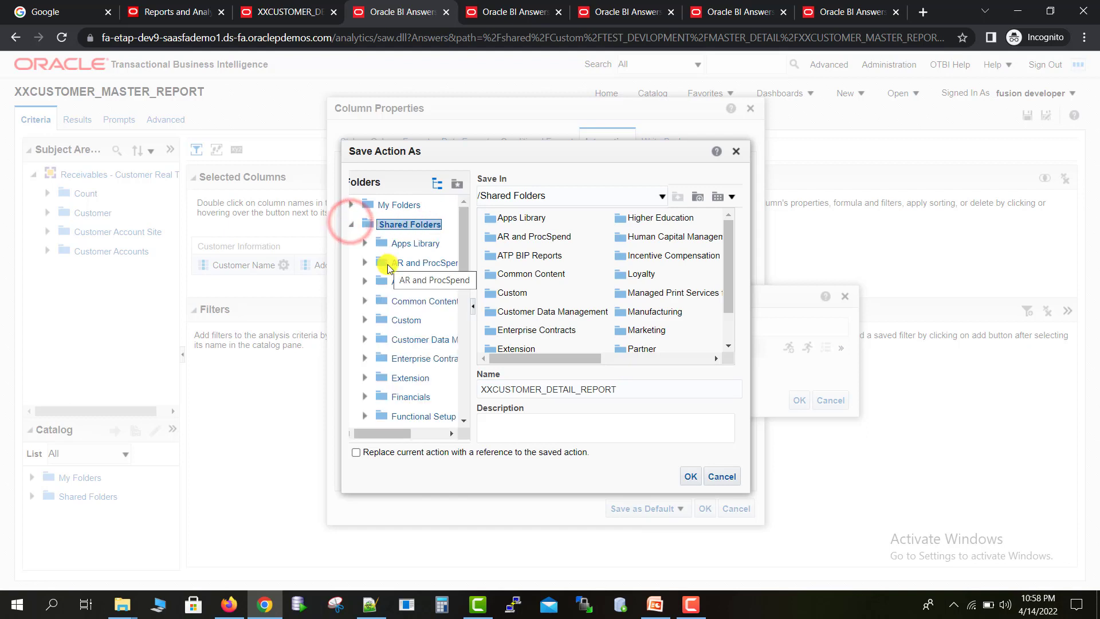
click(399, 324)
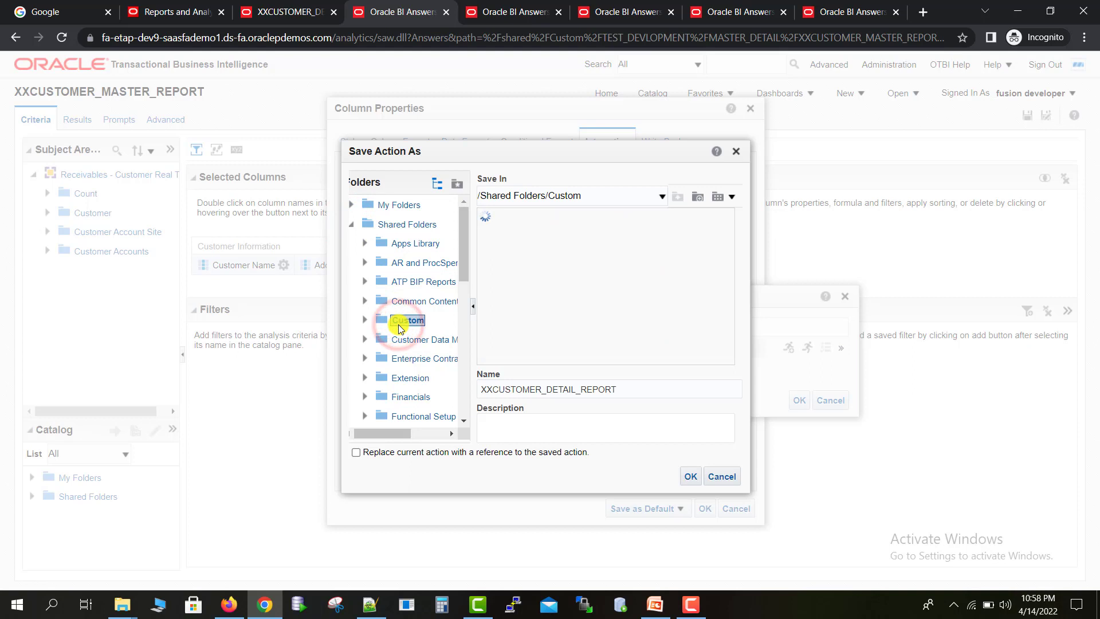
drag(507, 358, 589, 359)
double_click(585, 350)
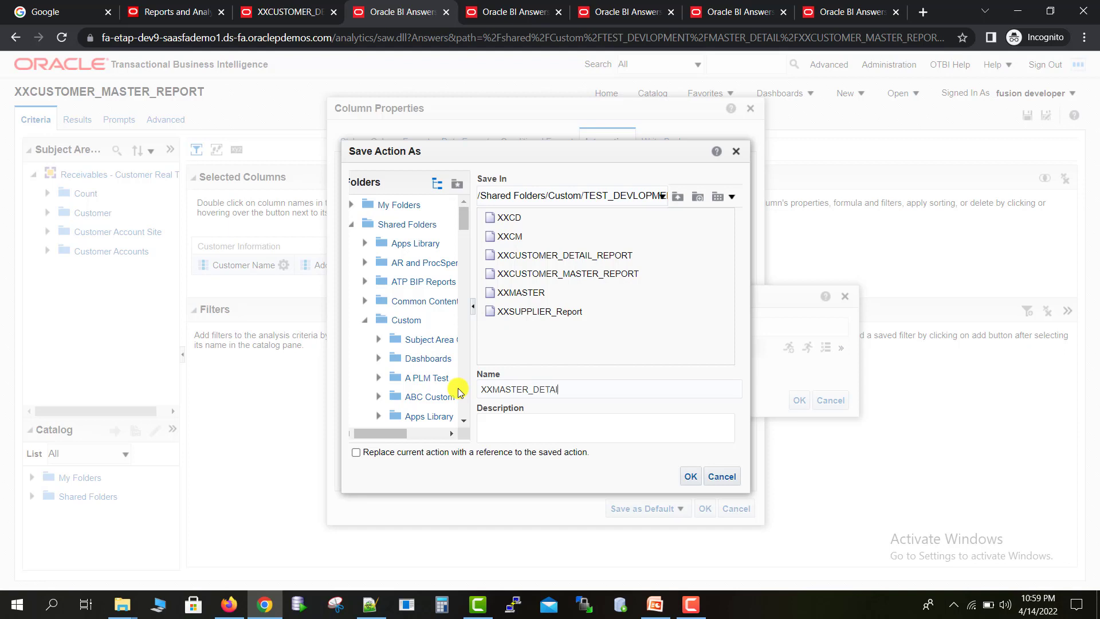
Step: Name the action XXMASTER_DETAIL_LINK, copy that into Description, and save it
text(LINK)
double_click(602, 389)
key(ctrl+c)
key(Tab)
key(ctrl+v)
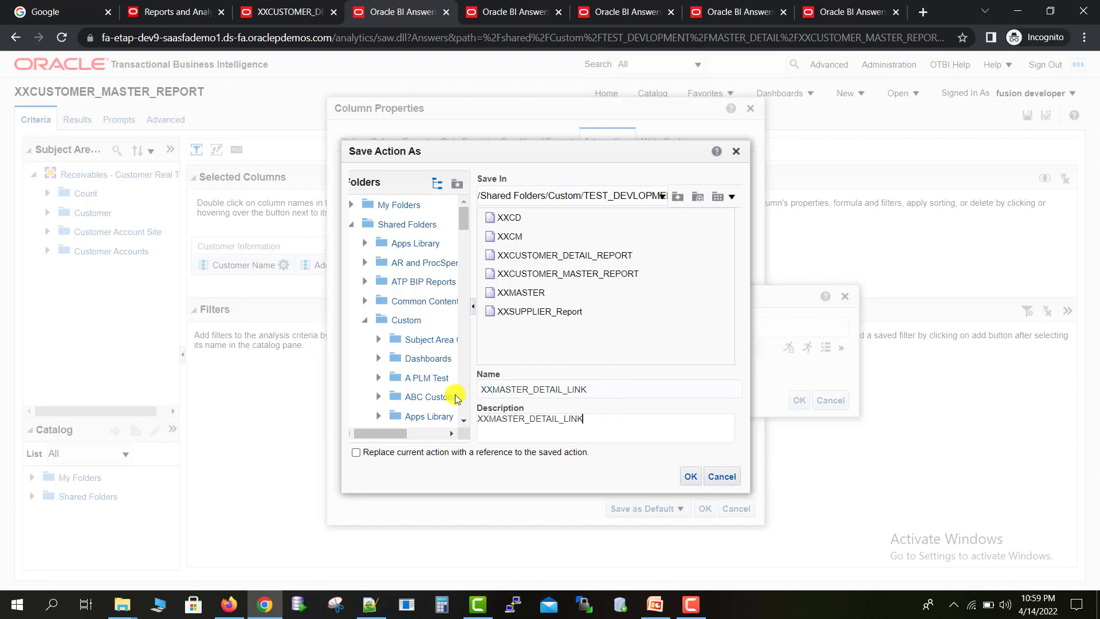
click(688, 479)
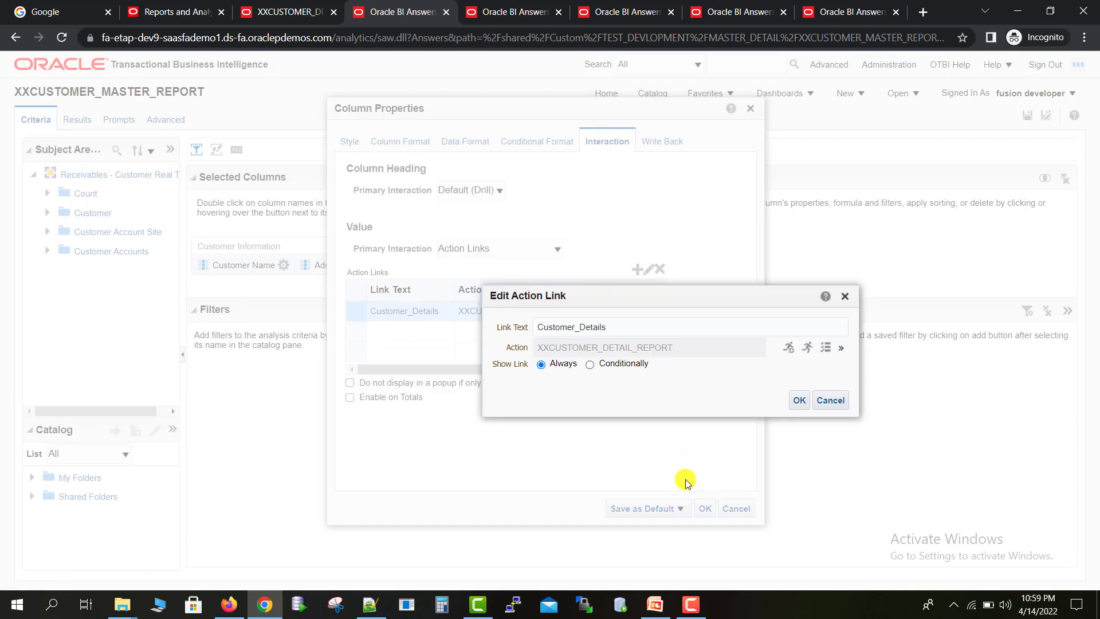
Step: Close the link editor, delete Customer Name's Customer_Details action link, and confirm Column Properties
click(842, 347)
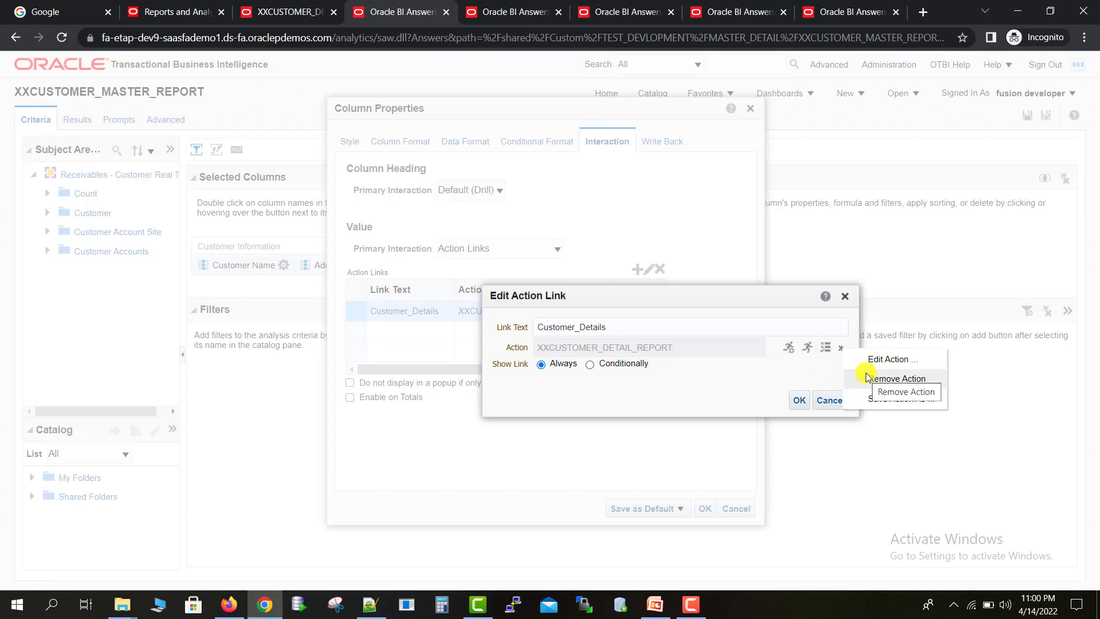
click(845, 296)
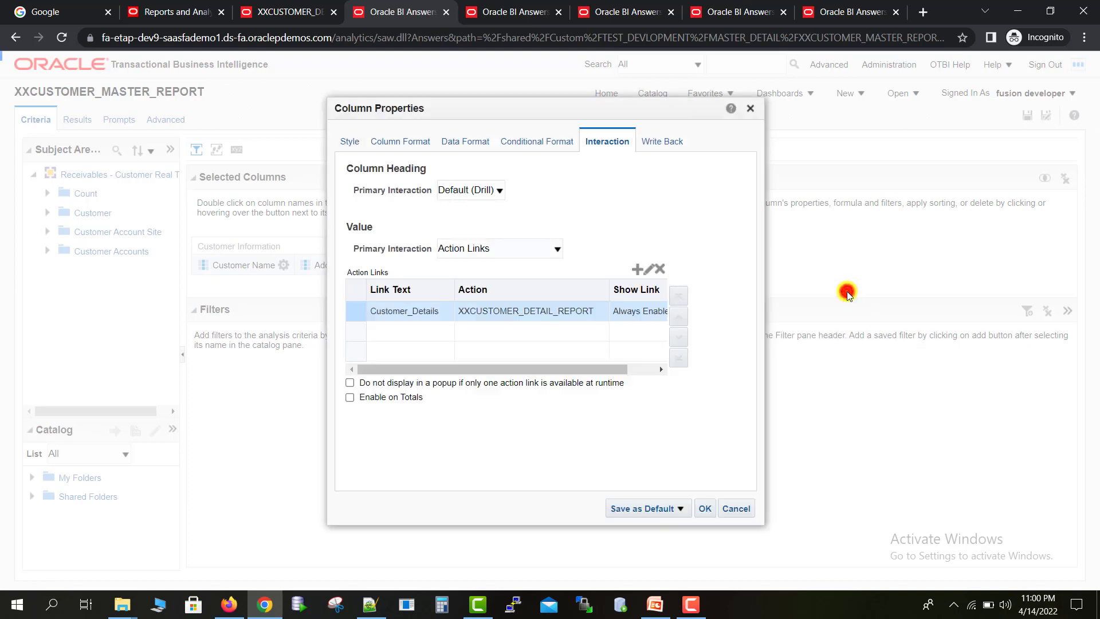
click(661, 270)
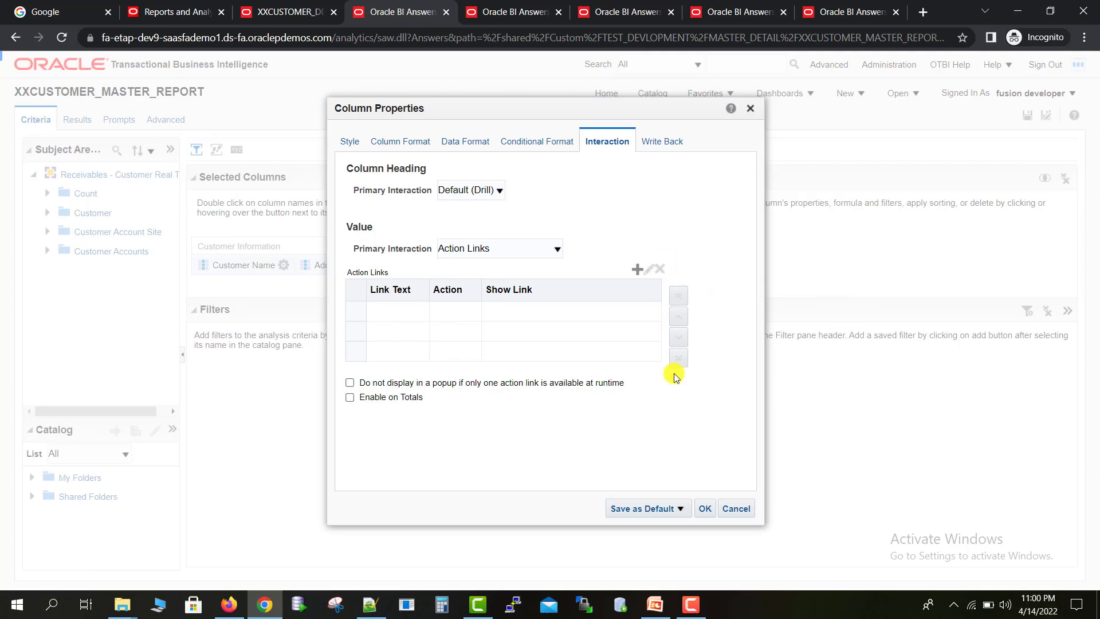
click(705, 508)
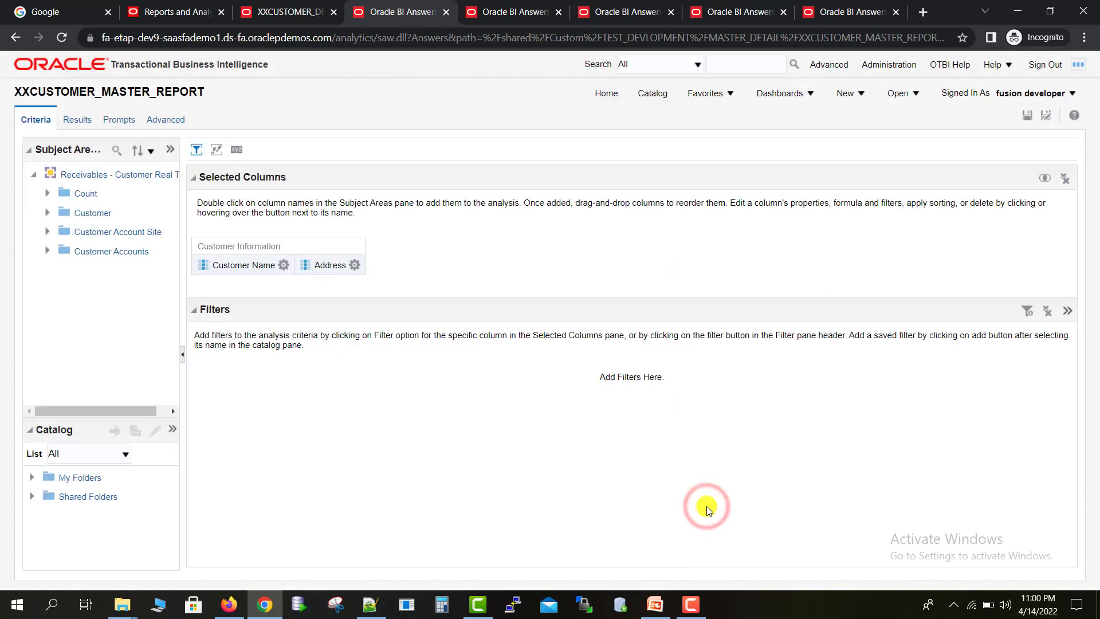
click(75, 119)
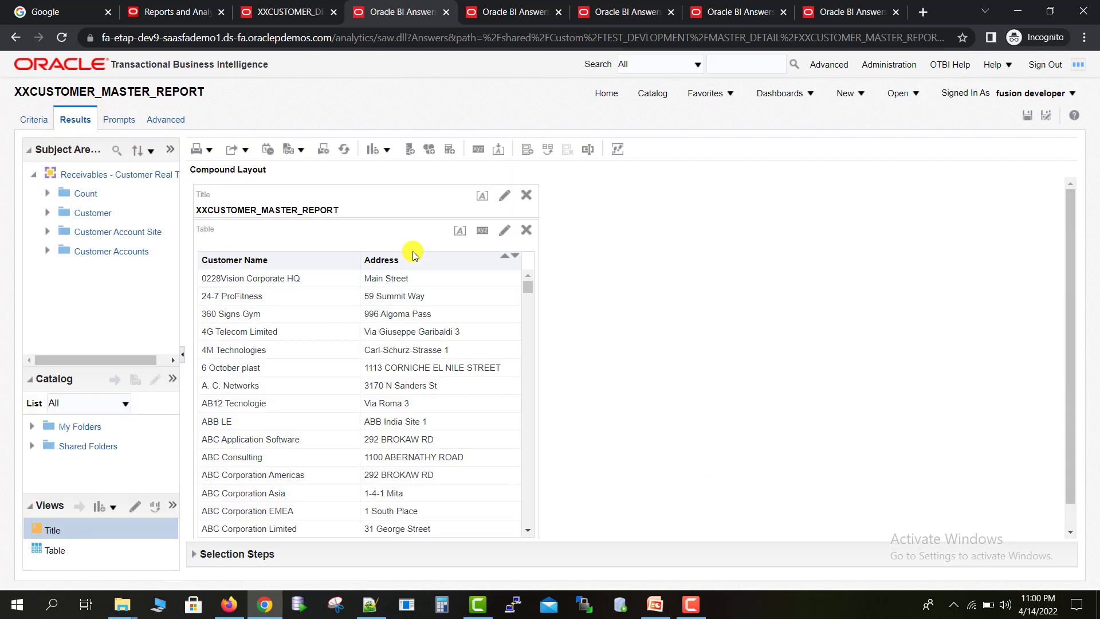
click(237, 298)
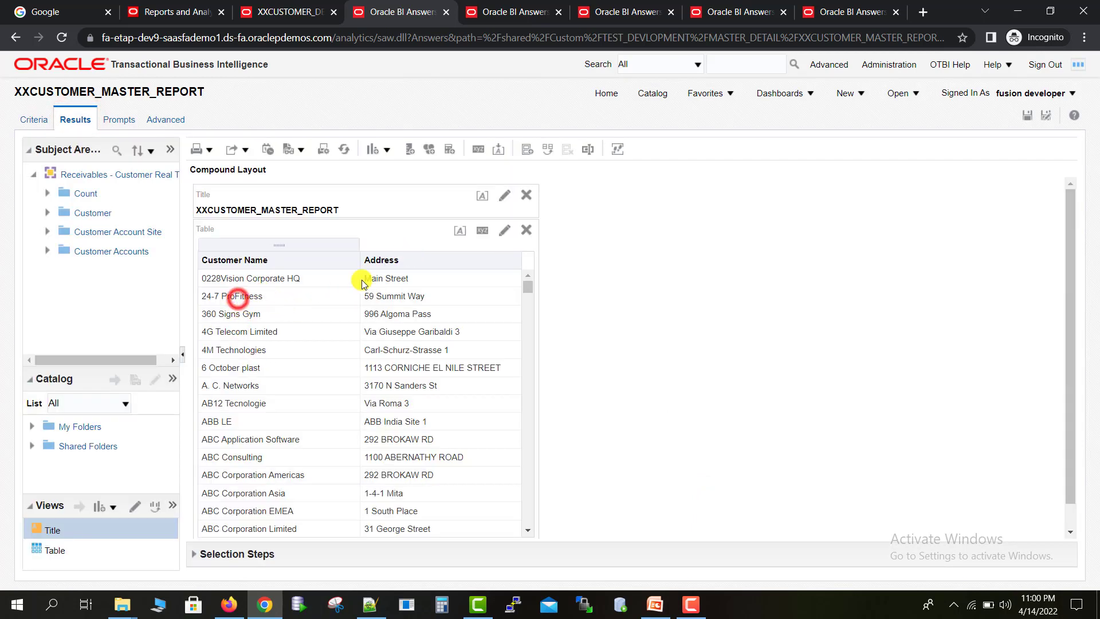
click(408, 291)
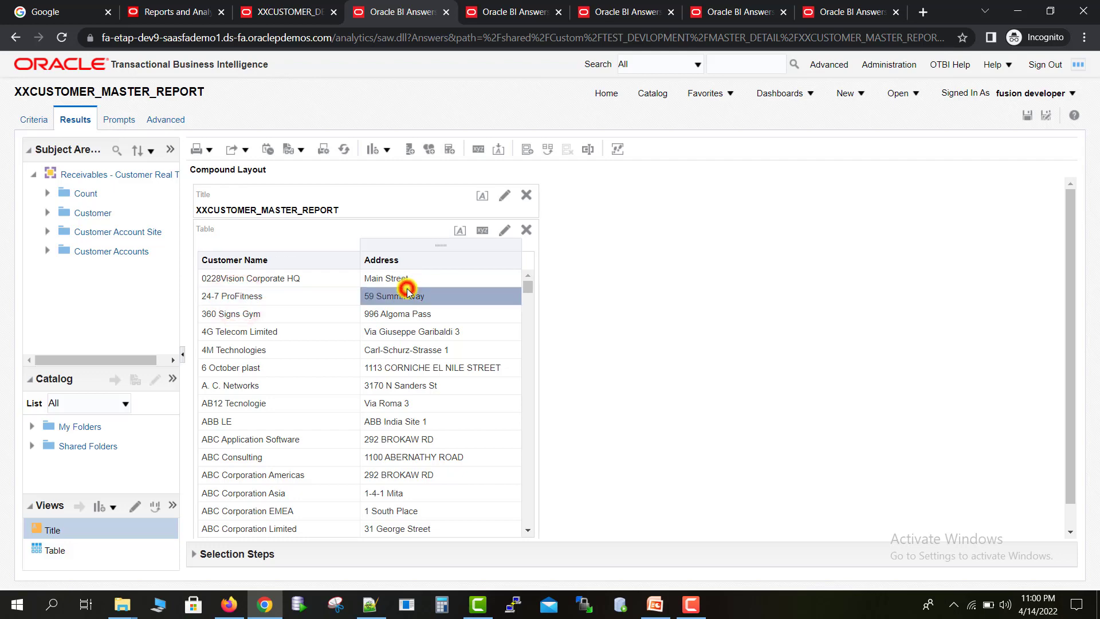
click(37, 120)
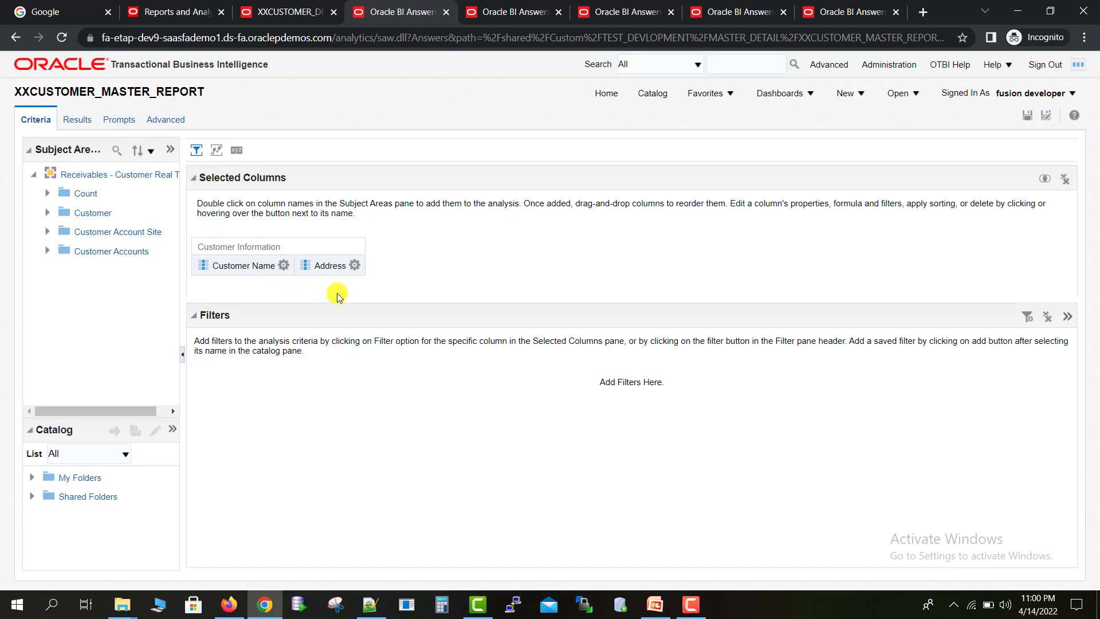
Step: Set the Address column's values to Action Links and add a new action link
click(356, 267)
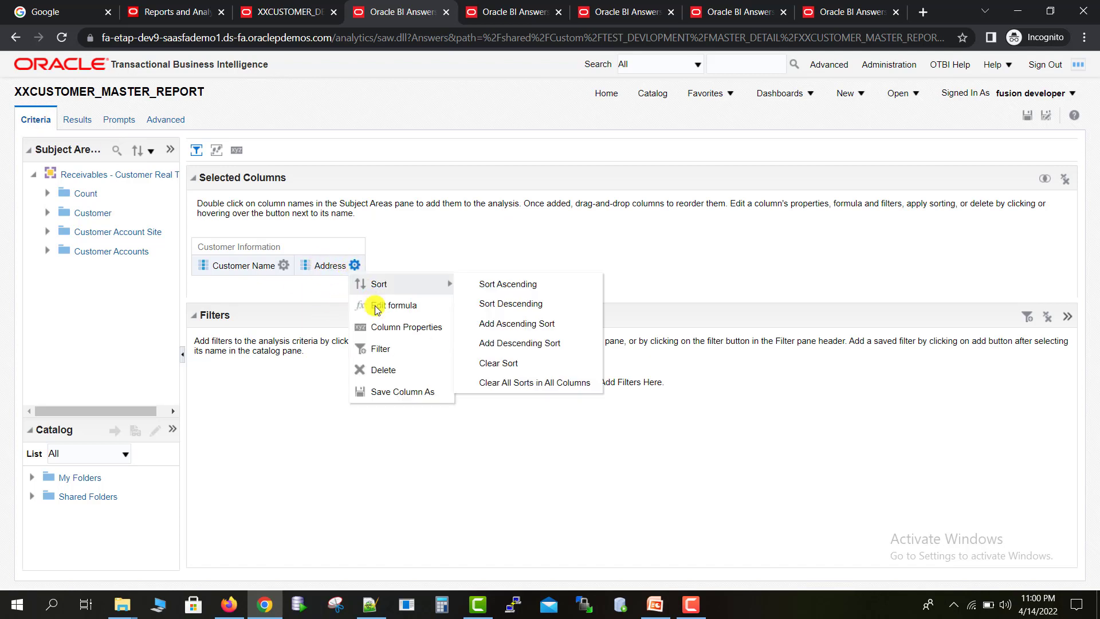
click(387, 327)
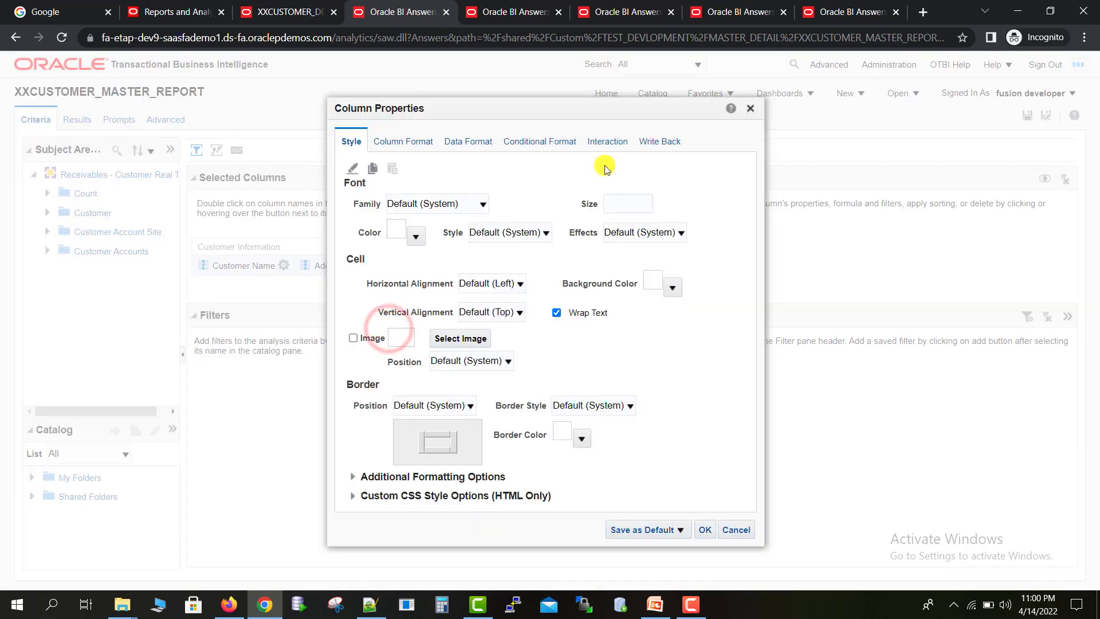
click(607, 141)
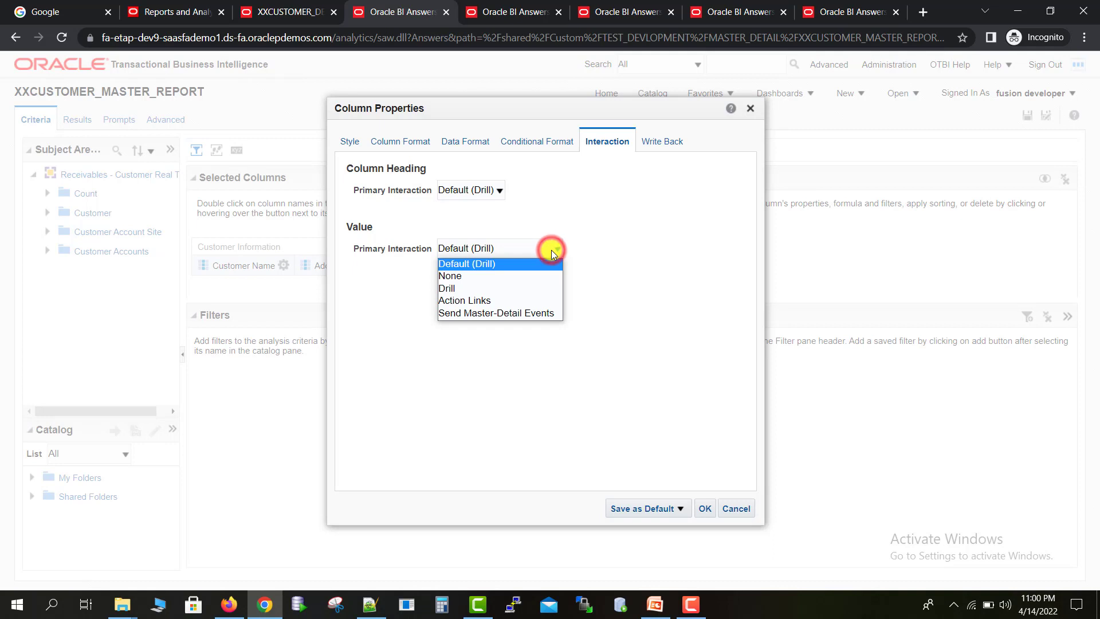
click(526, 300)
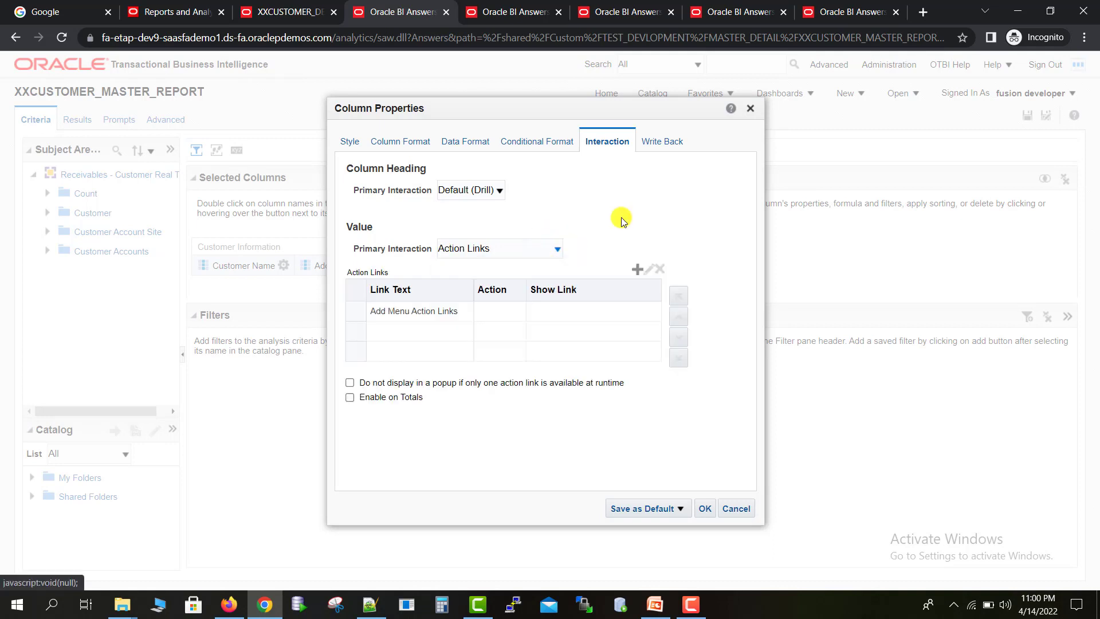
click(637, 270)
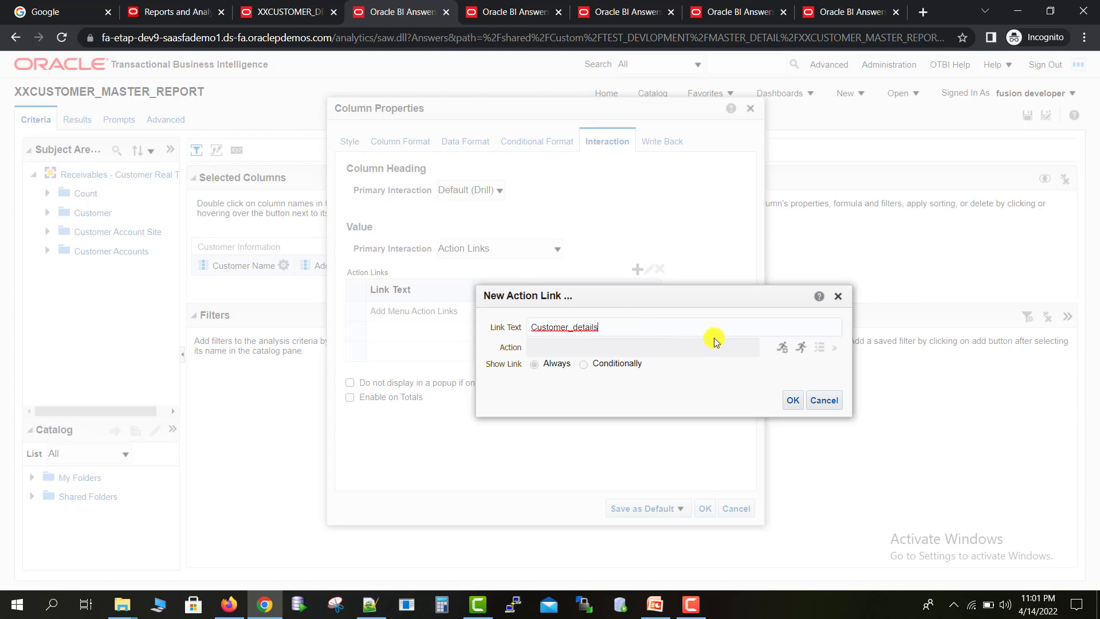
Step: Point the Customer_details link at the saved XXMASTER_DETAIL_LINK action and confirm both dialogs
click(784, 348)
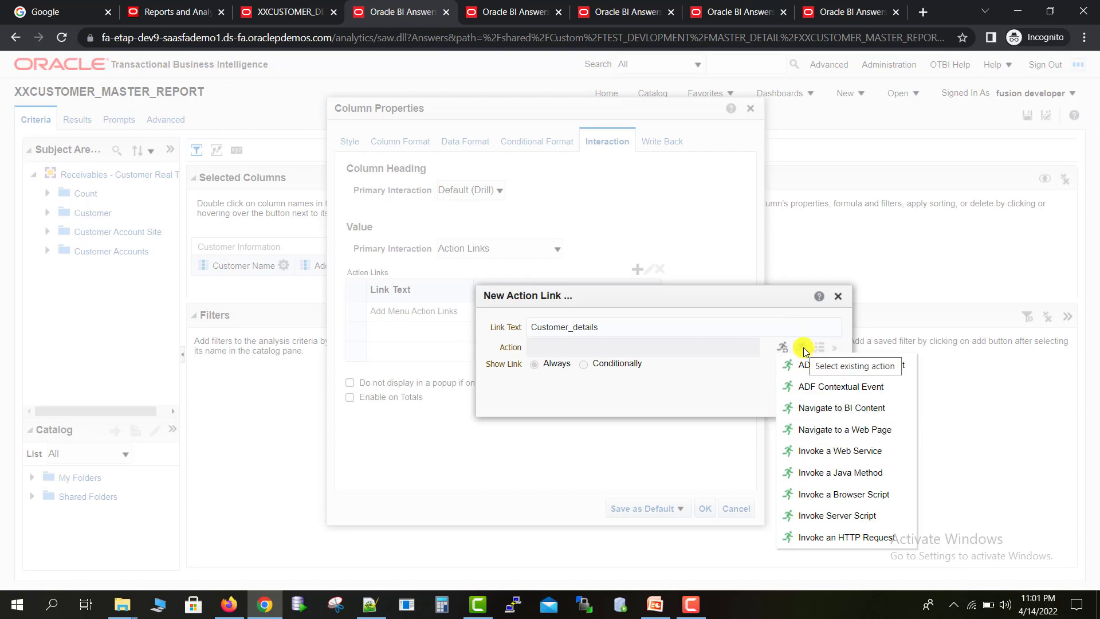
click(802, 348)
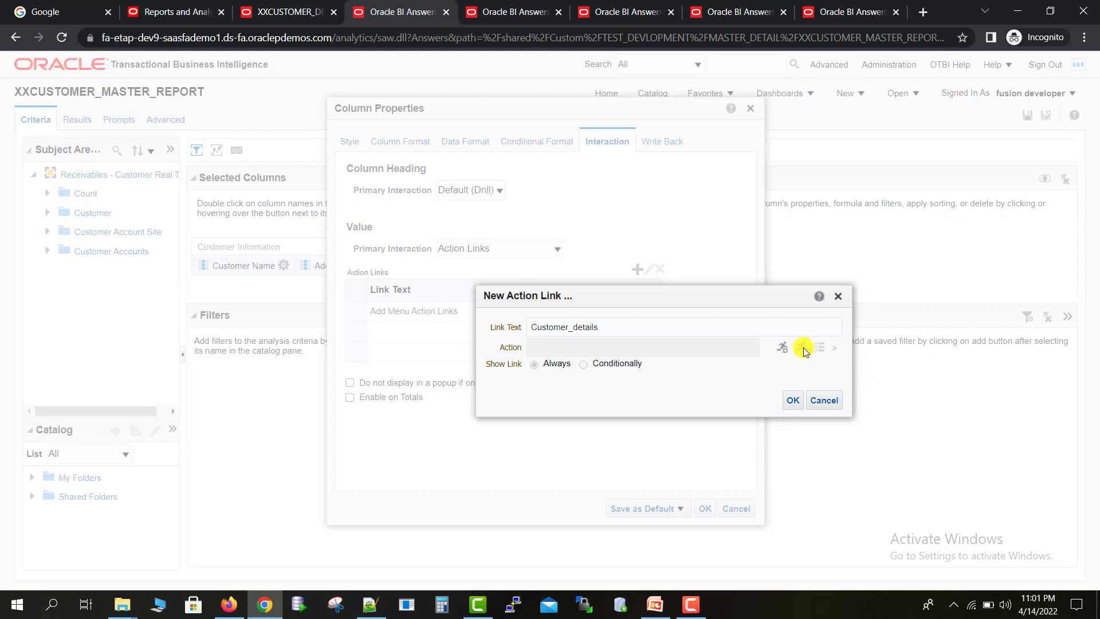
click(802, 348)
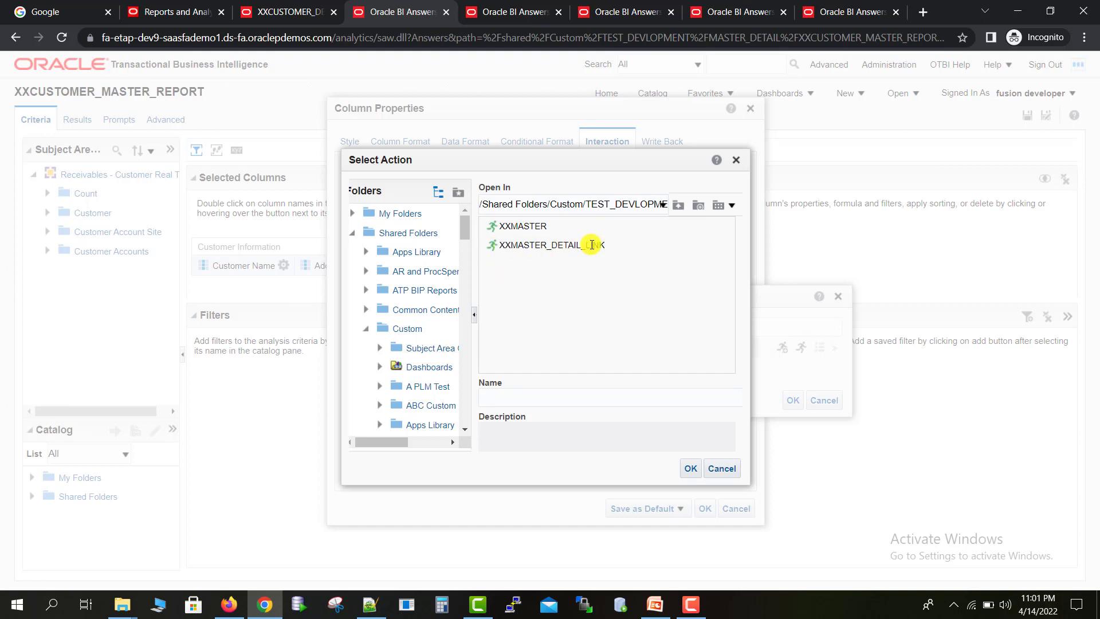
click(560, 246)
click(561, 246)
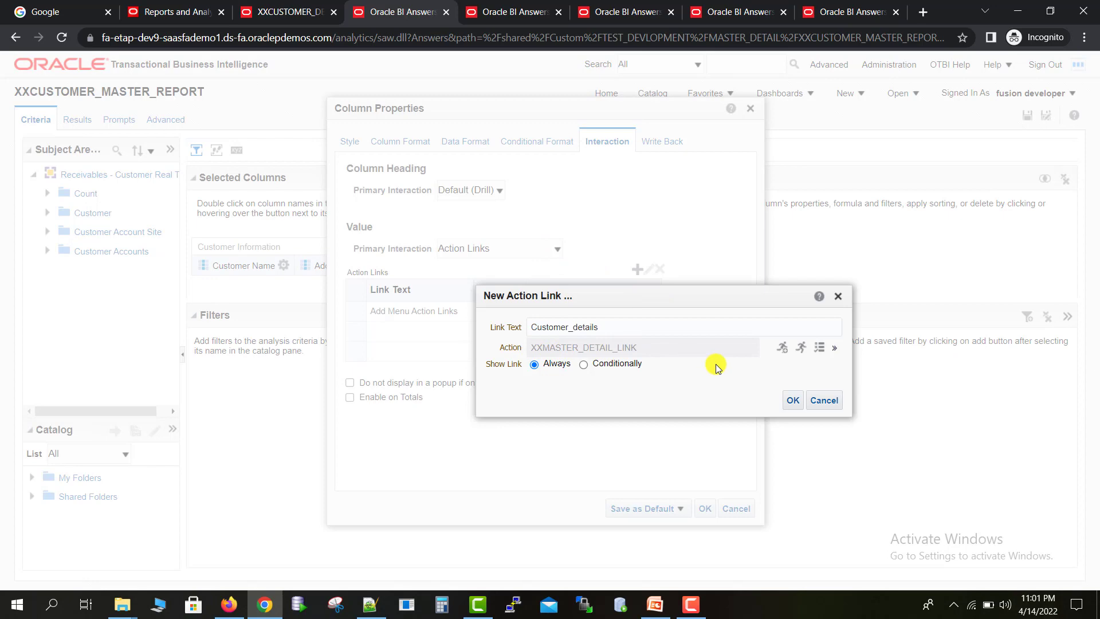
click(792, 400)
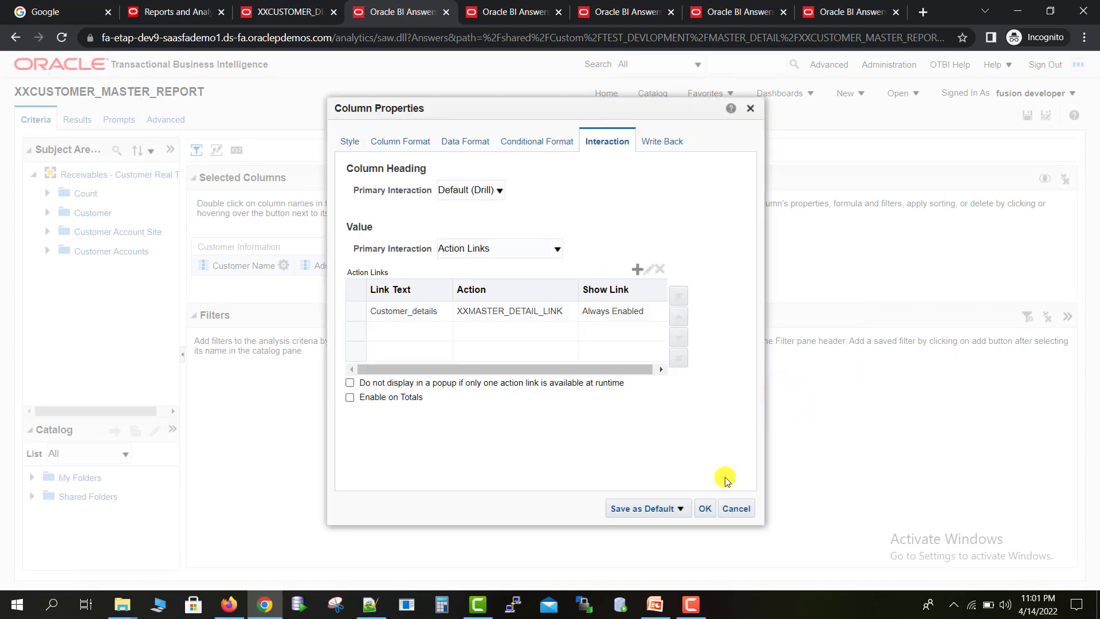
click(706, 508)
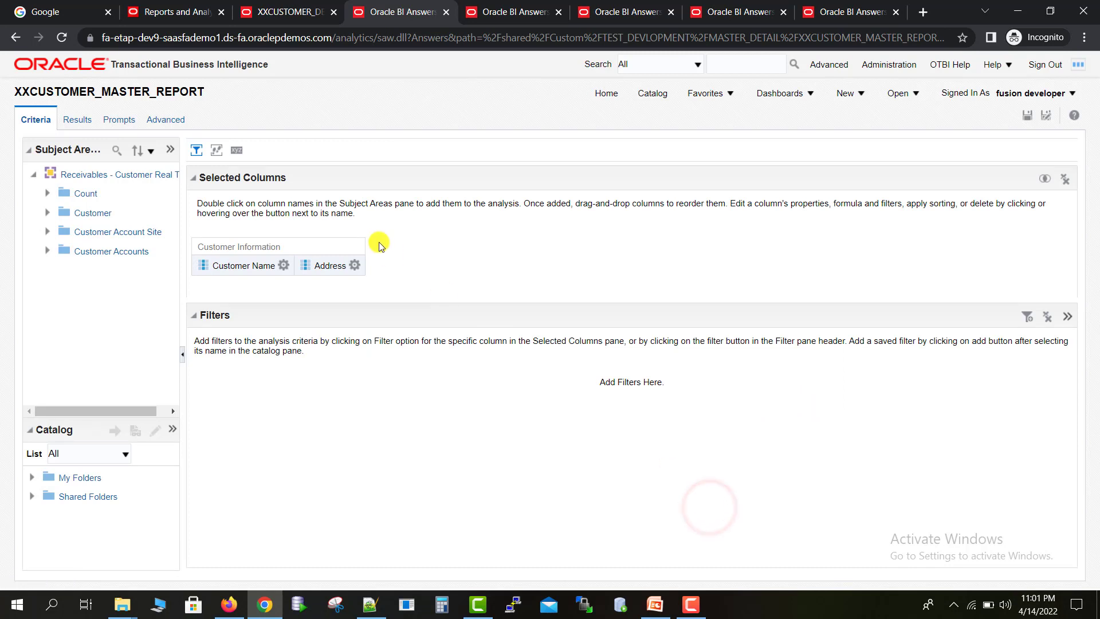
click(71, 120)
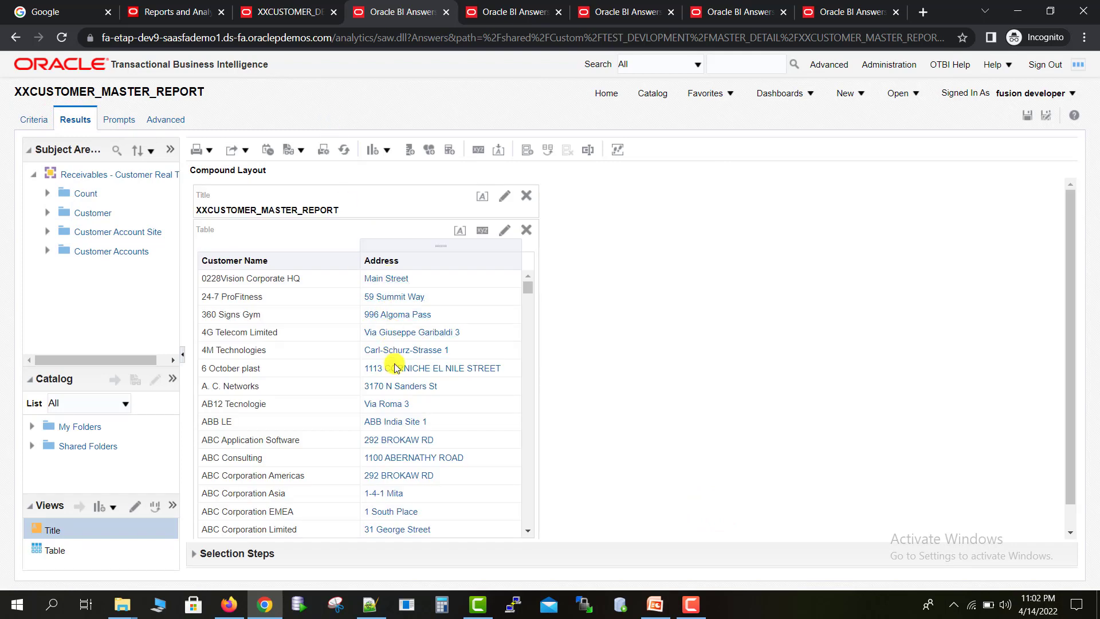
click(402, 458)
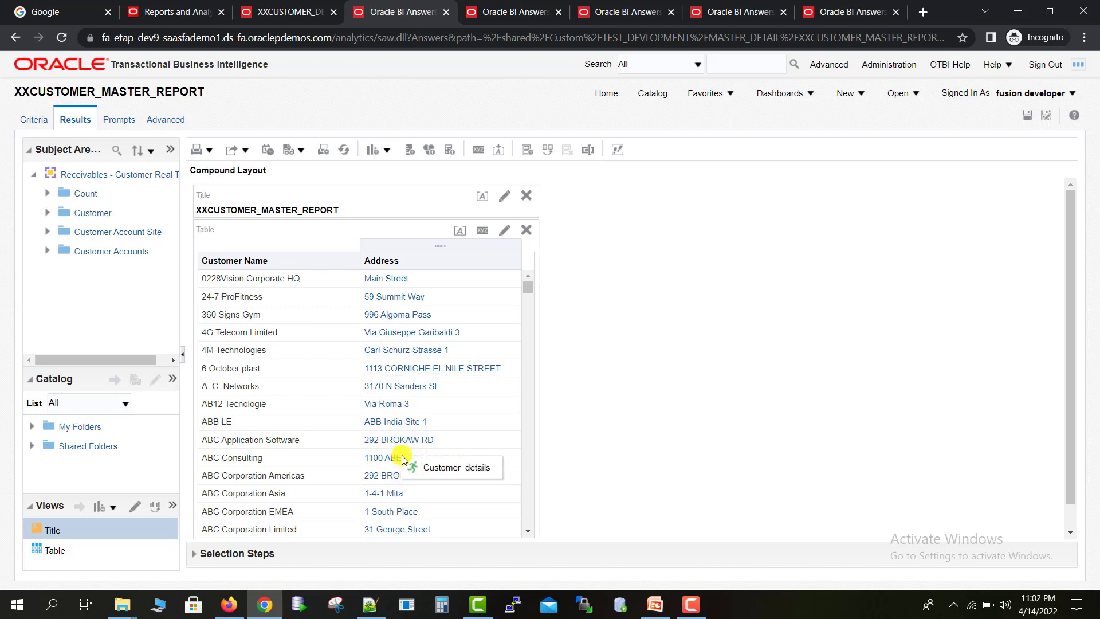
click(430, 468)
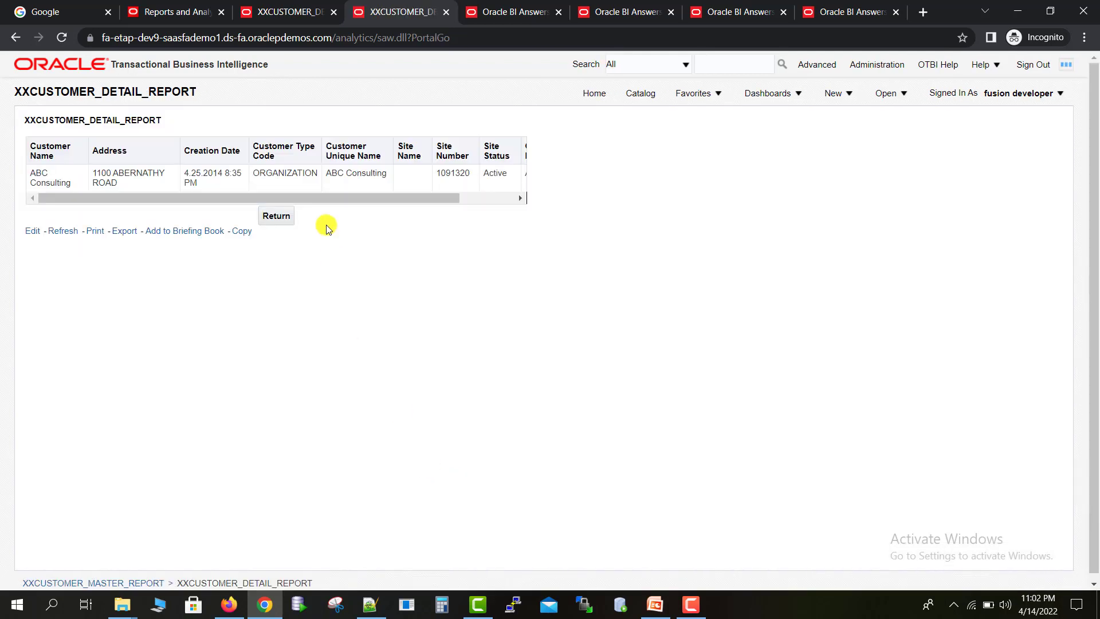
drag(324, 198, 259, 204)
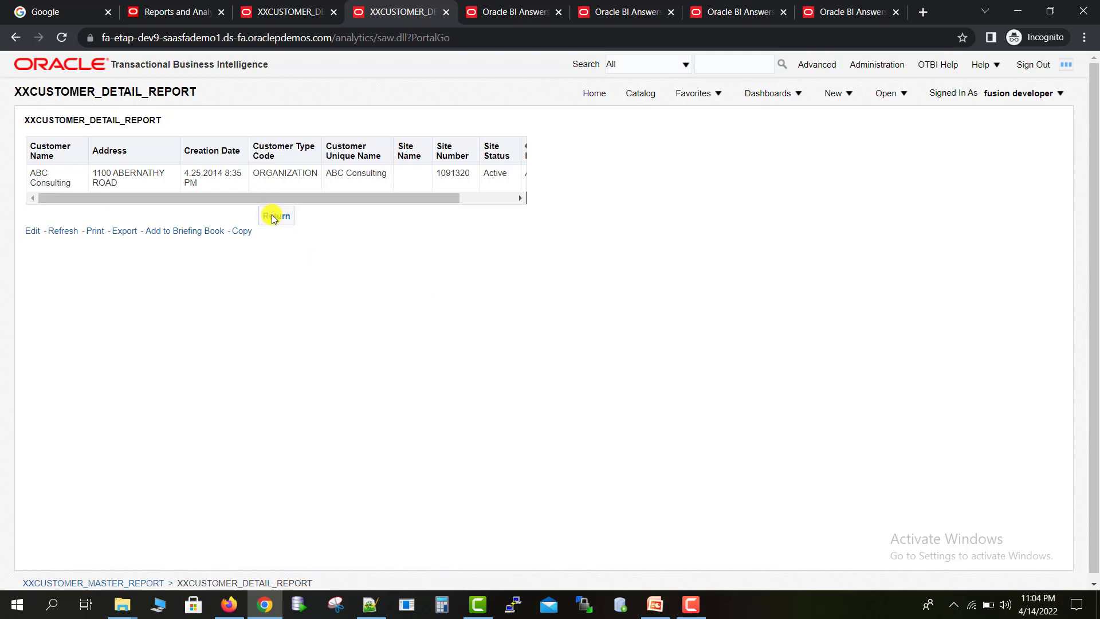
click(273, 216)
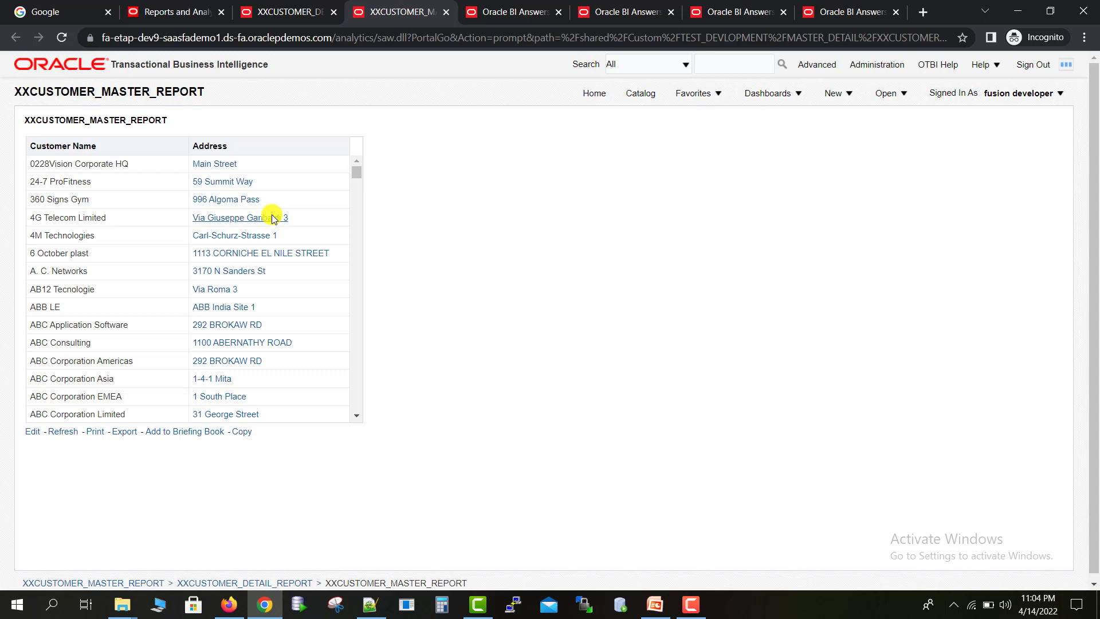
Step: Follow ABC Corporation EMEA's address link to its details and return to the master report
click(236, 398)
click(260, 404)
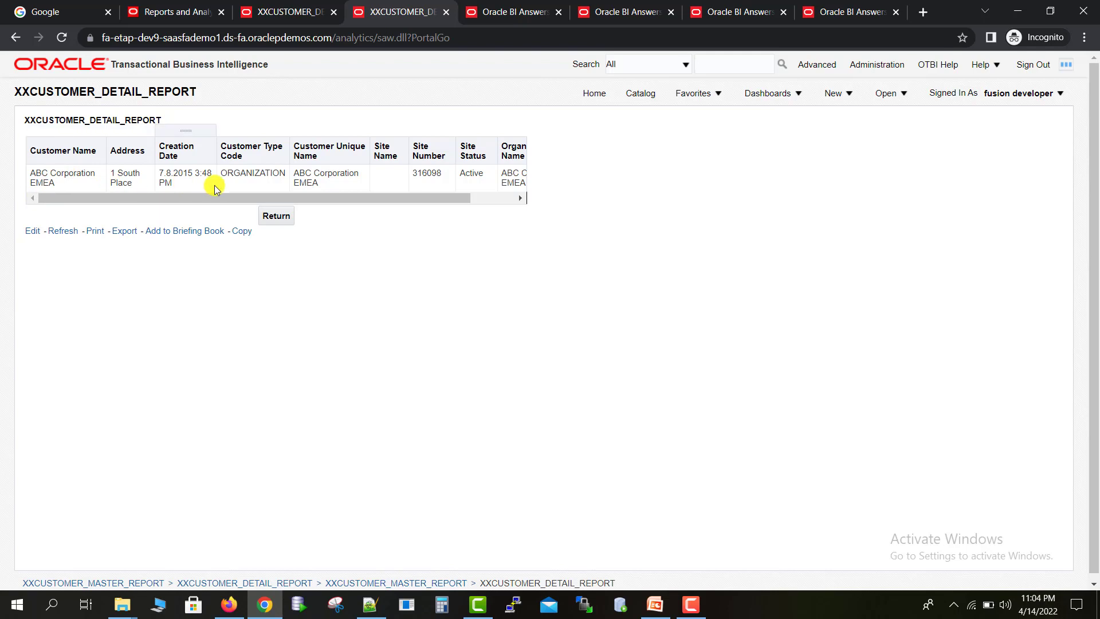
click(280, 224)
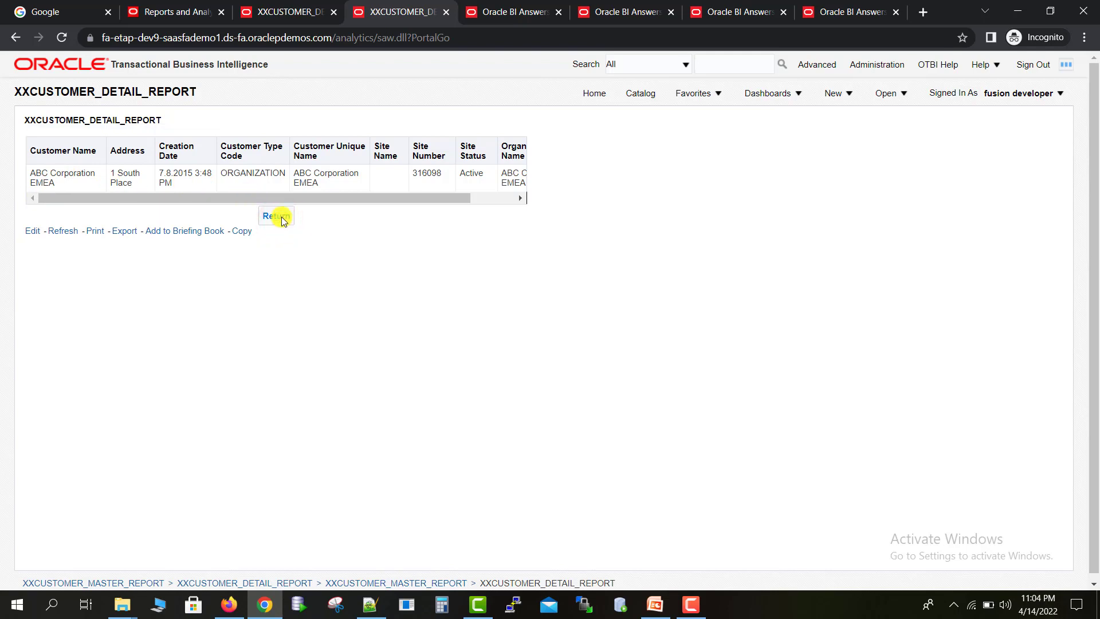
click(281, 218)
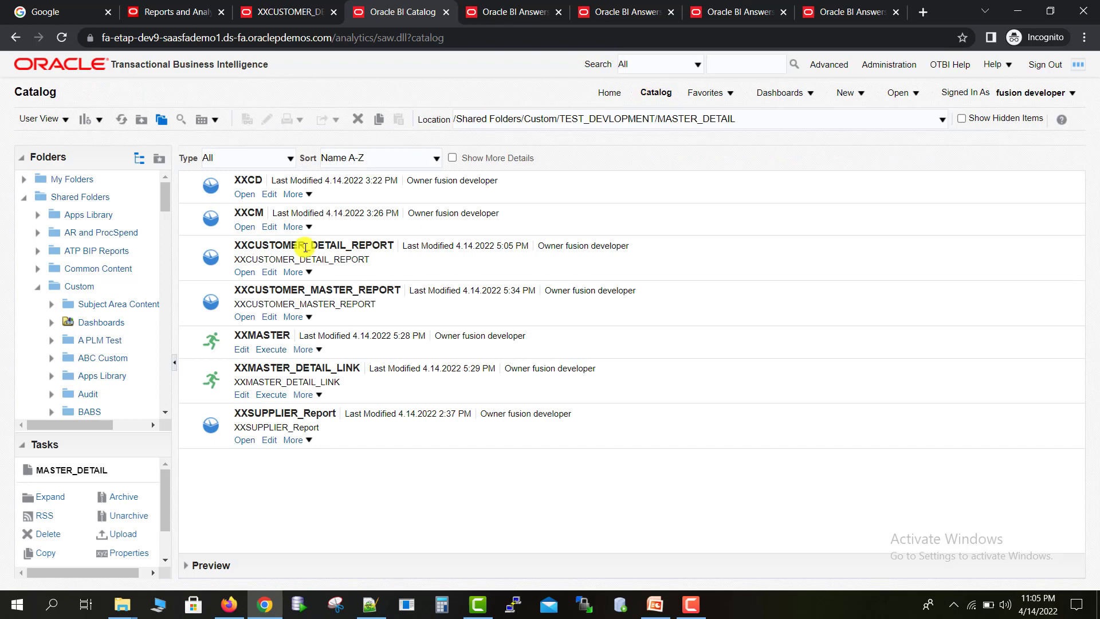
Step: Edit the master report and give Customer Name cyan (#00FFFF) font at size 12
click(279, 319)
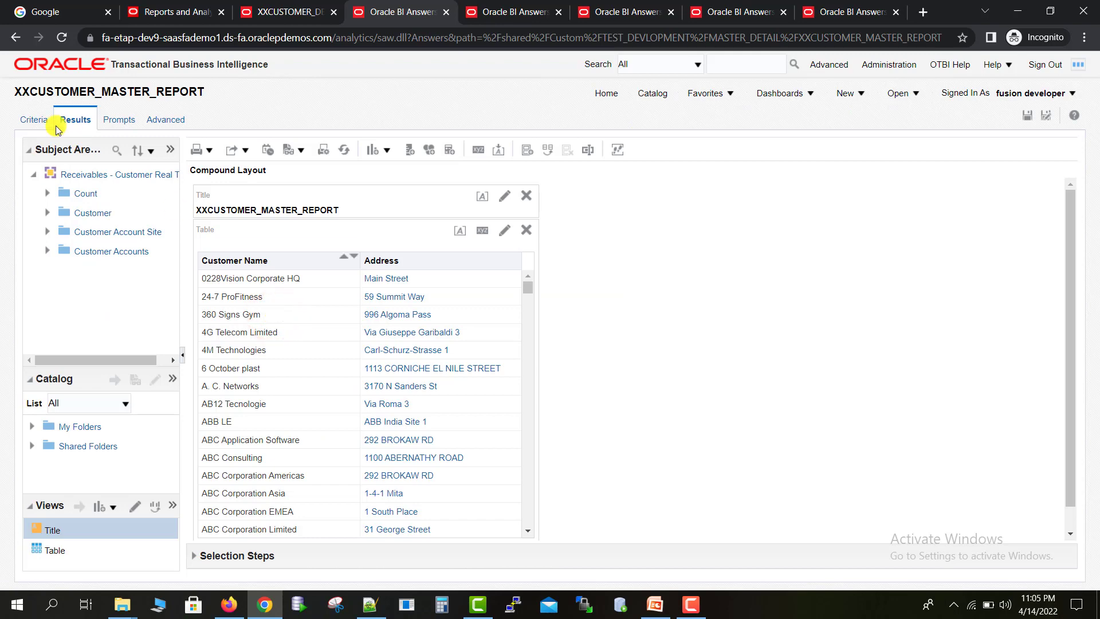
click(35, 119)
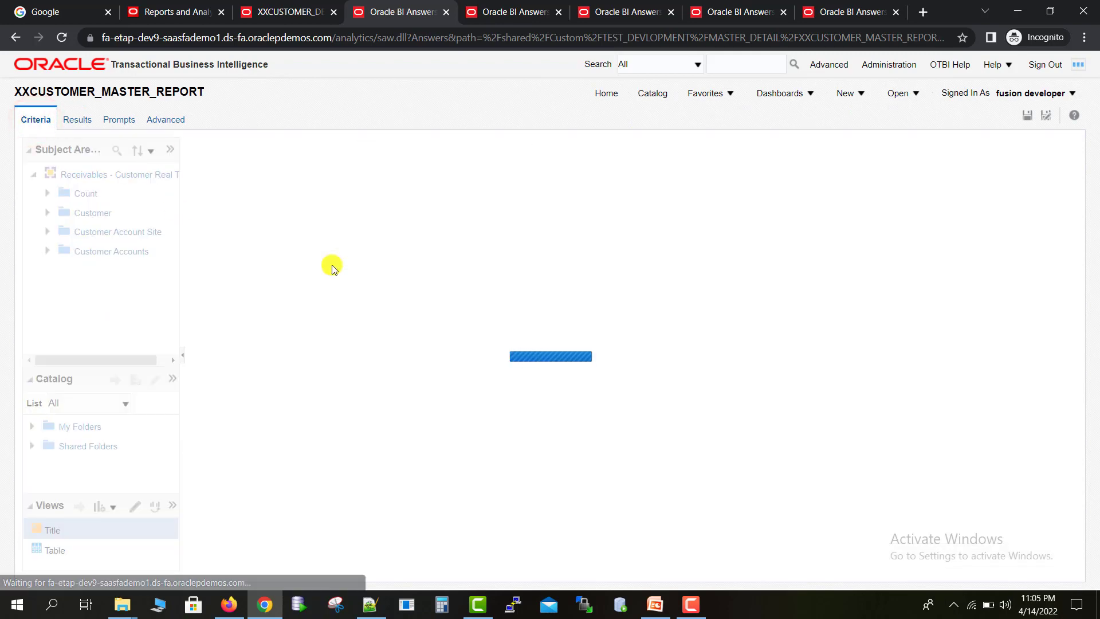
click(284, 265)
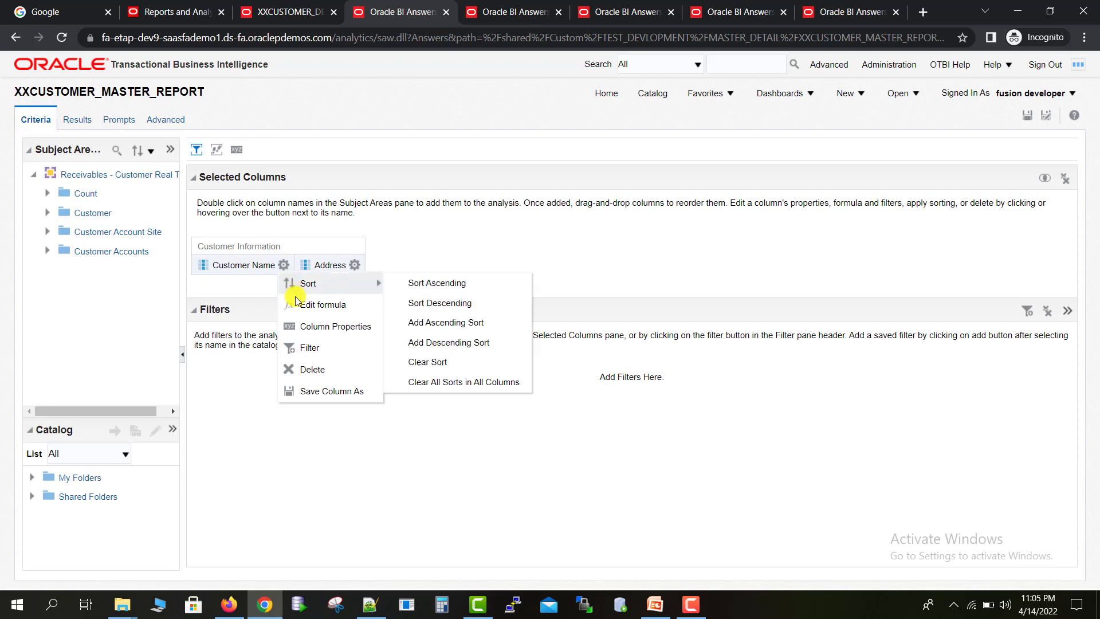
click(307, 326)
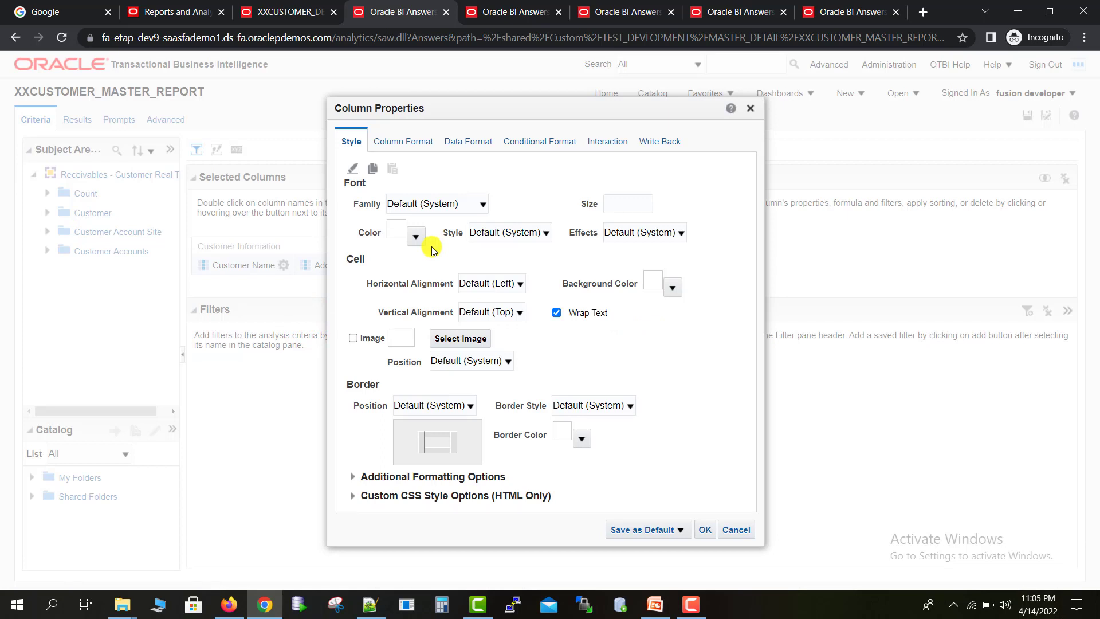
click(417, 236)
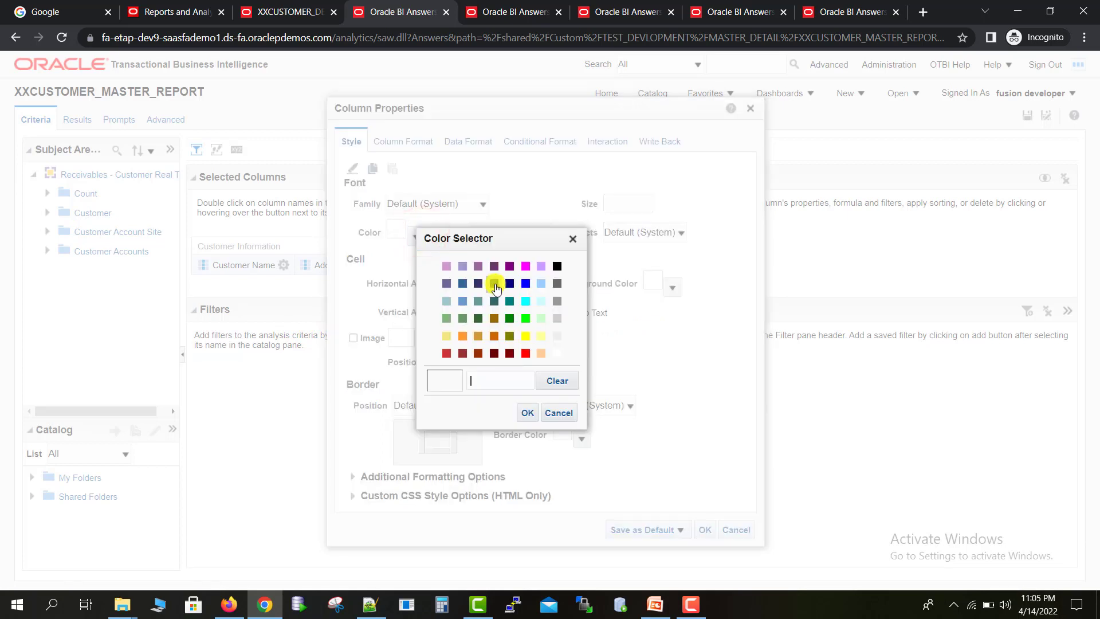
click(524, 301)
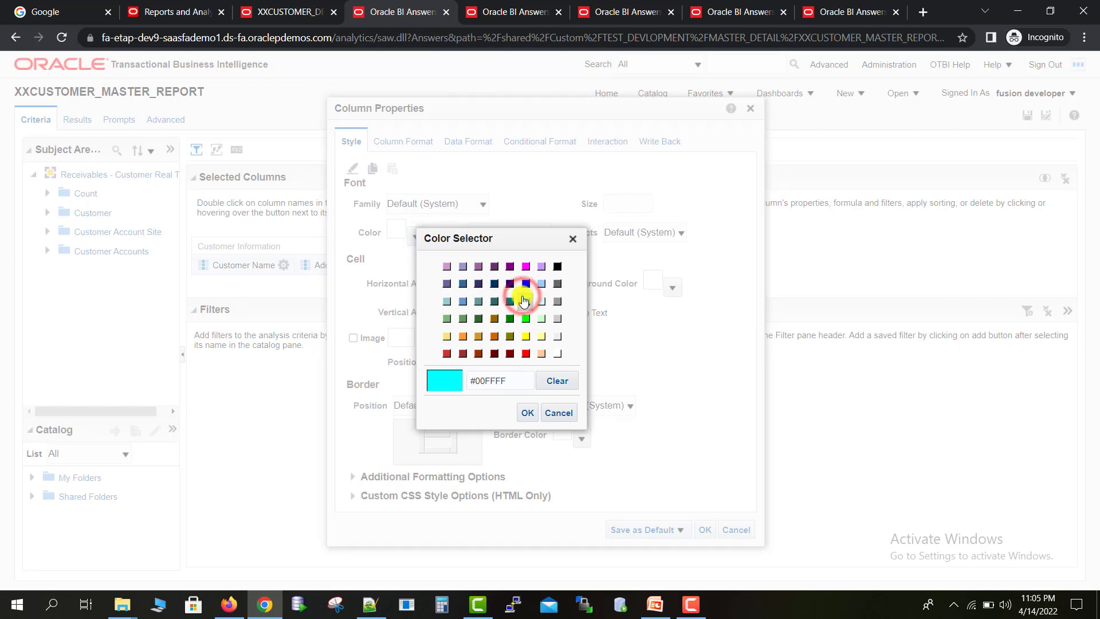
click(527, 413)
click(624, 204)
text(1)
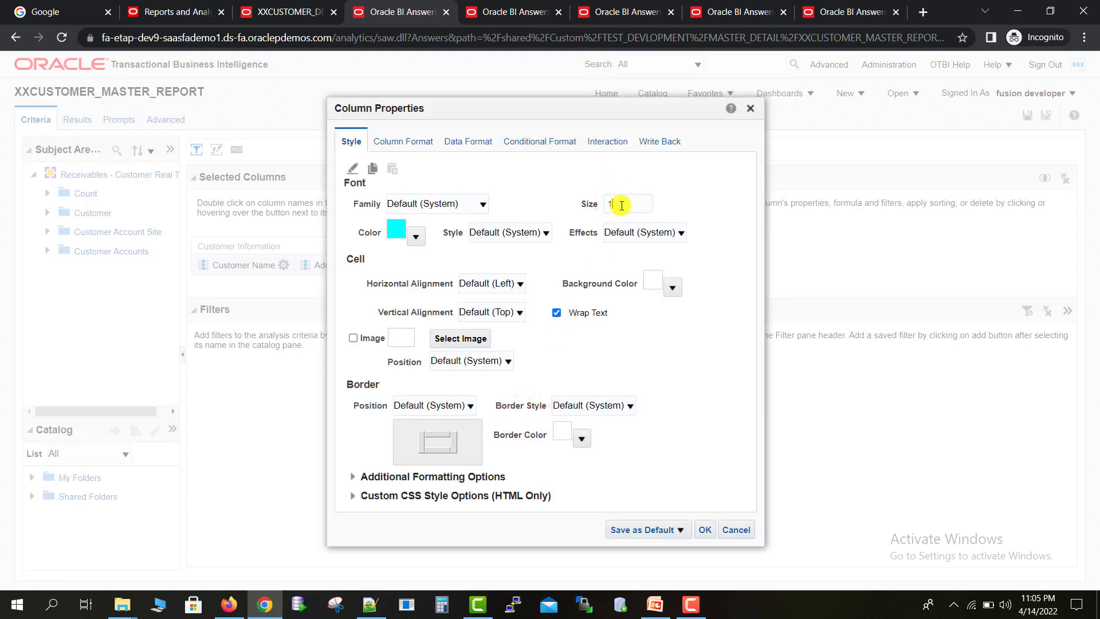
text(2)
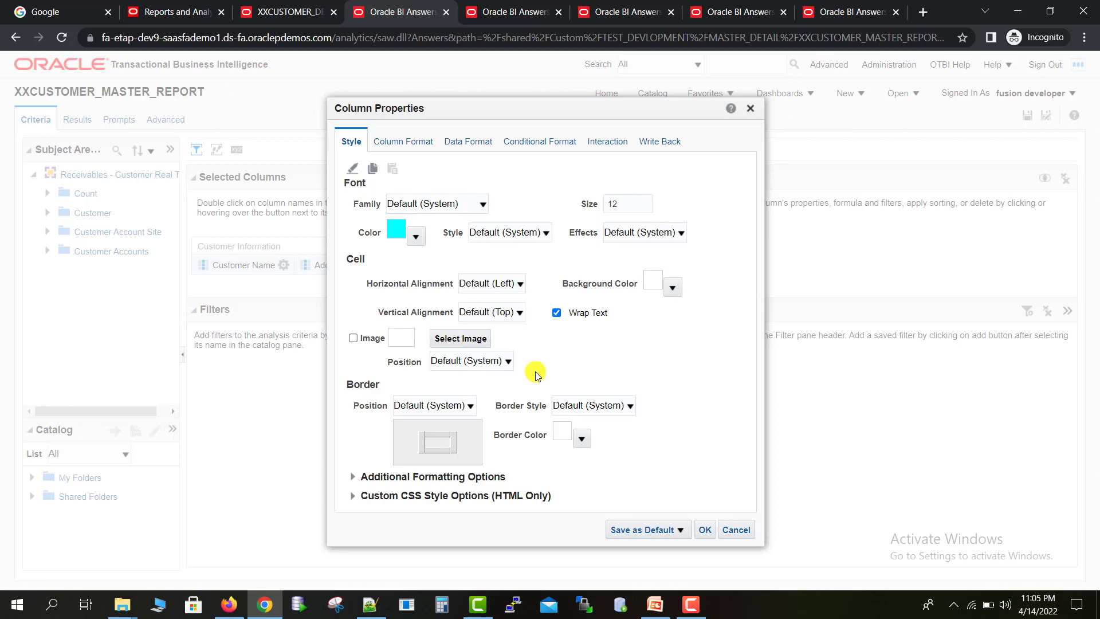
click(699, 529)
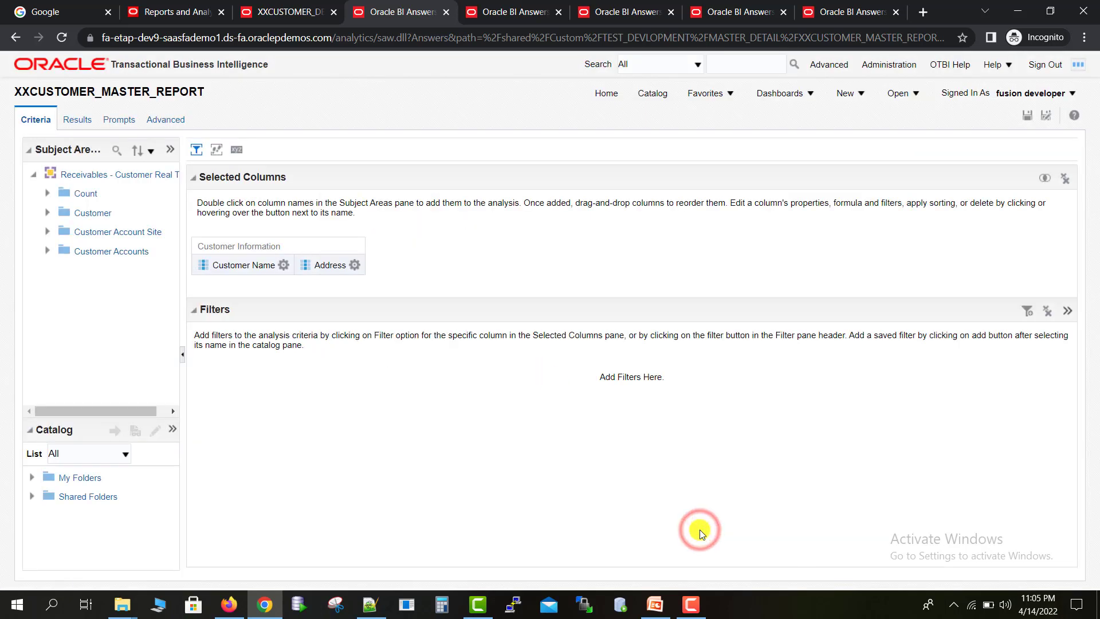
Step: Preview the cyan Customer Name results, then copy Customer Name's cell format in Column Properties
click(80, 119)
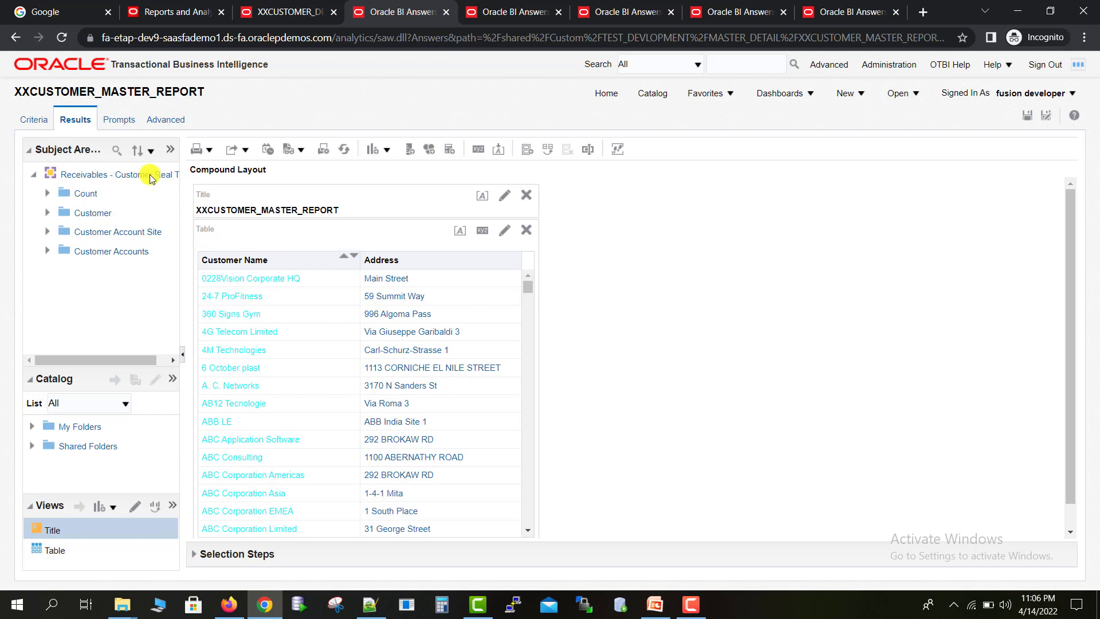
click(33, 121)
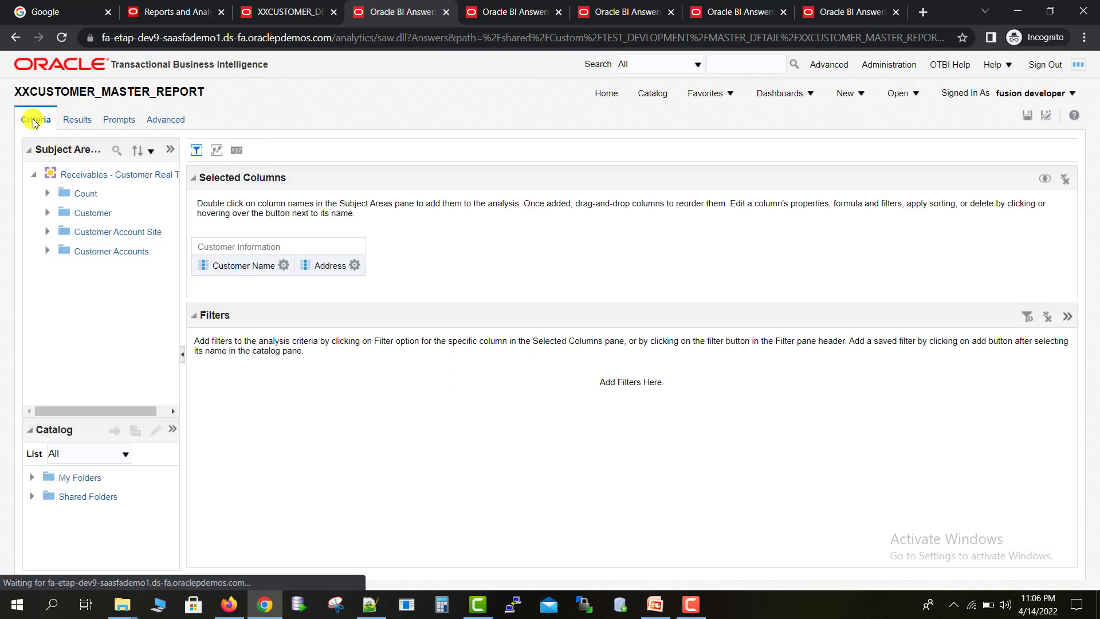
click(284, 266)
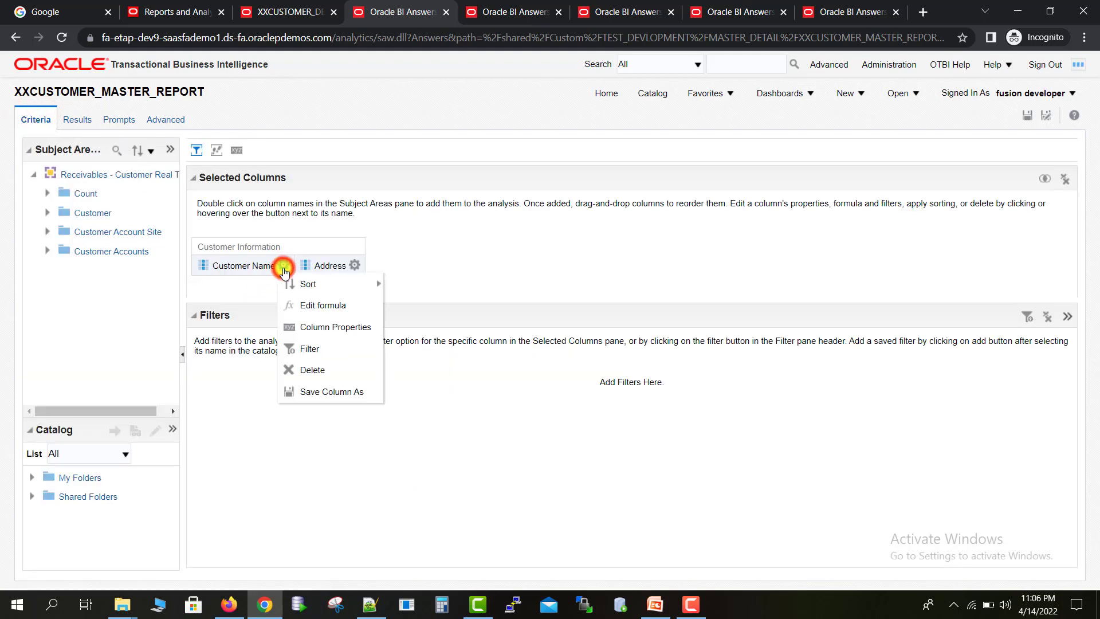
click(320, 334)
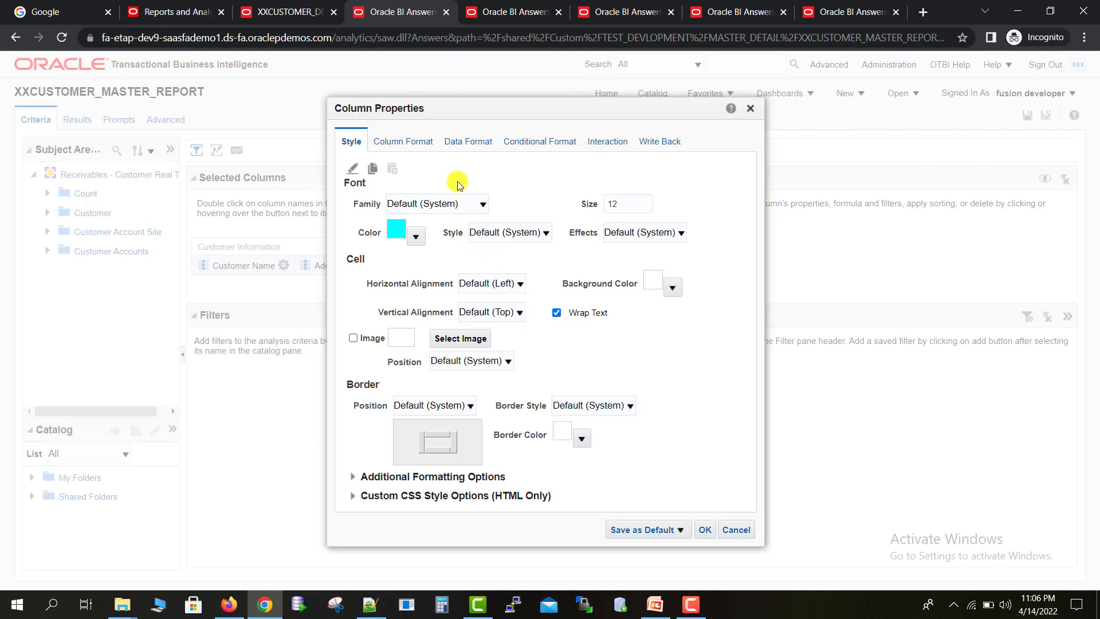
click(373, 171)
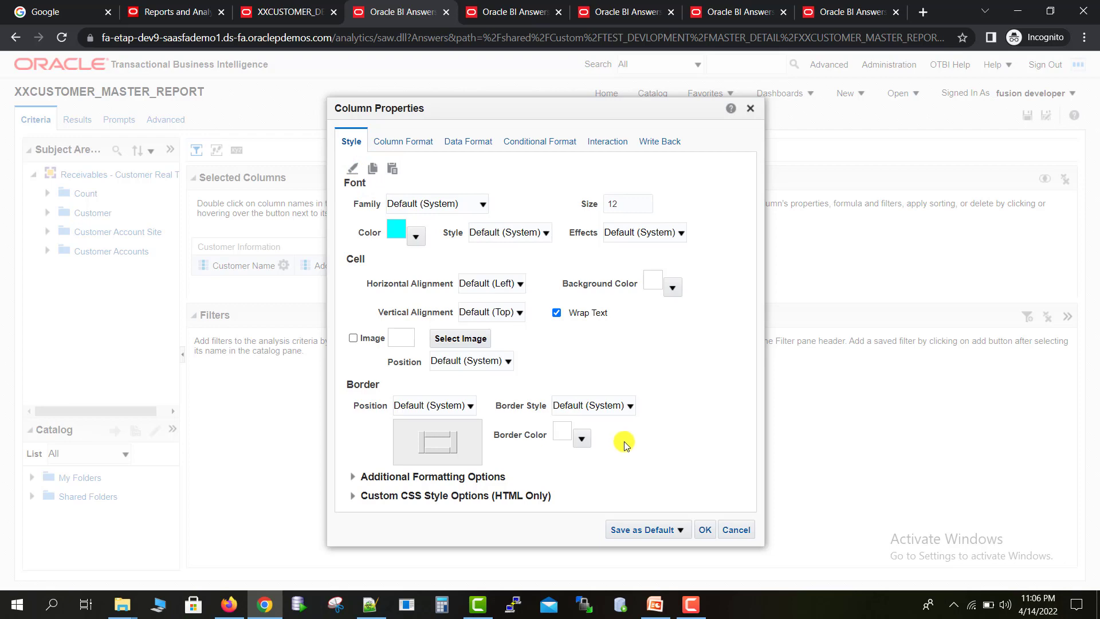
click(705, 528)
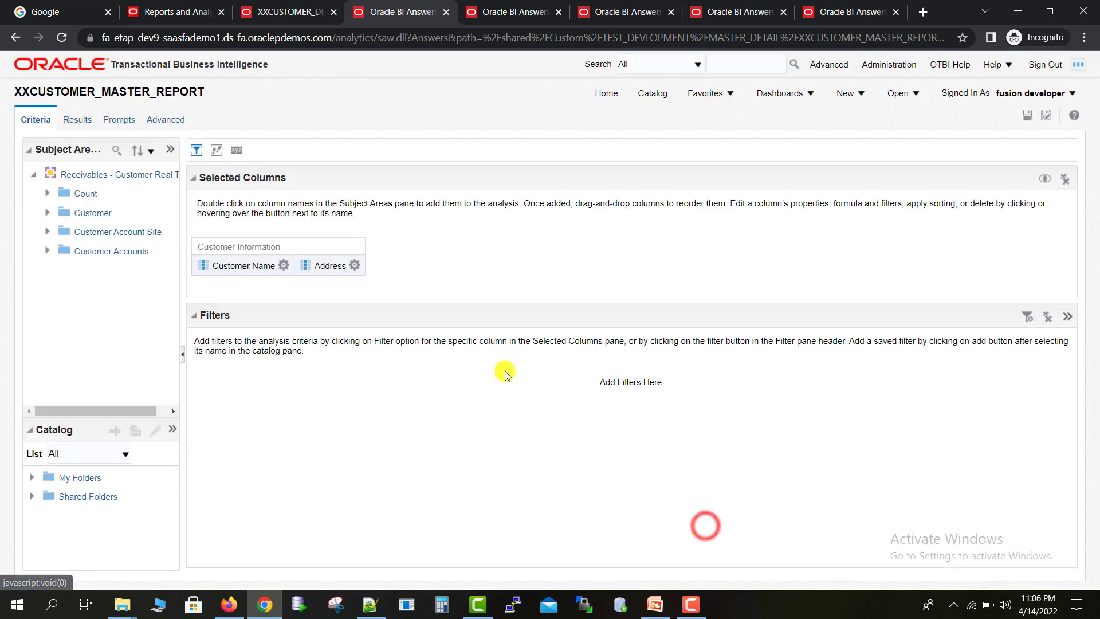
Step: Paste the cyan, size-12, left/top-aligned cell format onto the Address column and preview the results
click(355, 264)
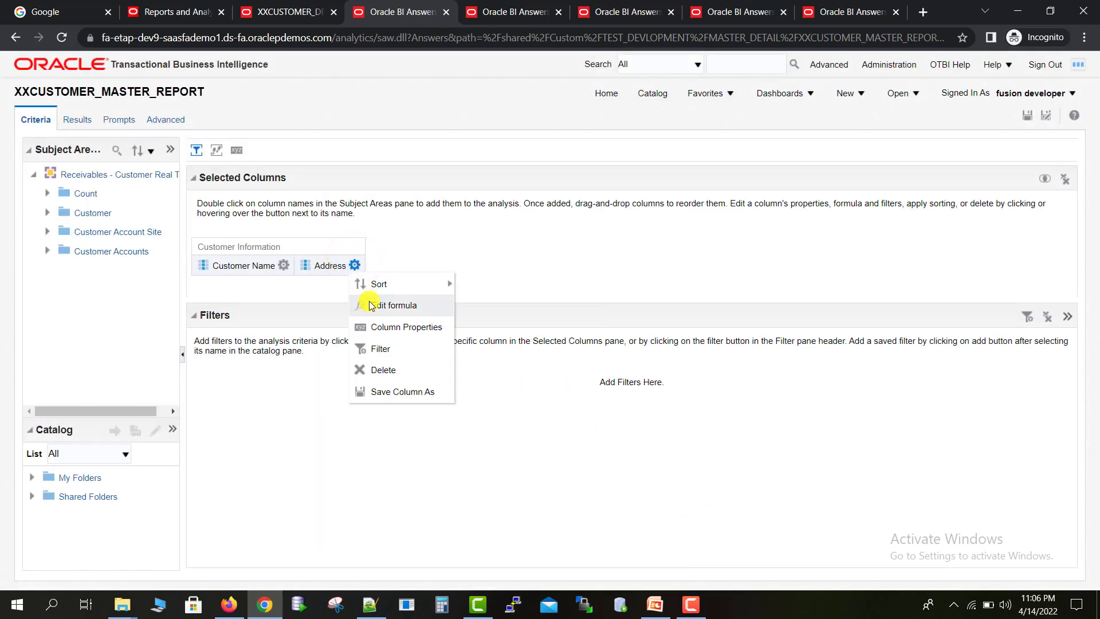
click(376, 327)
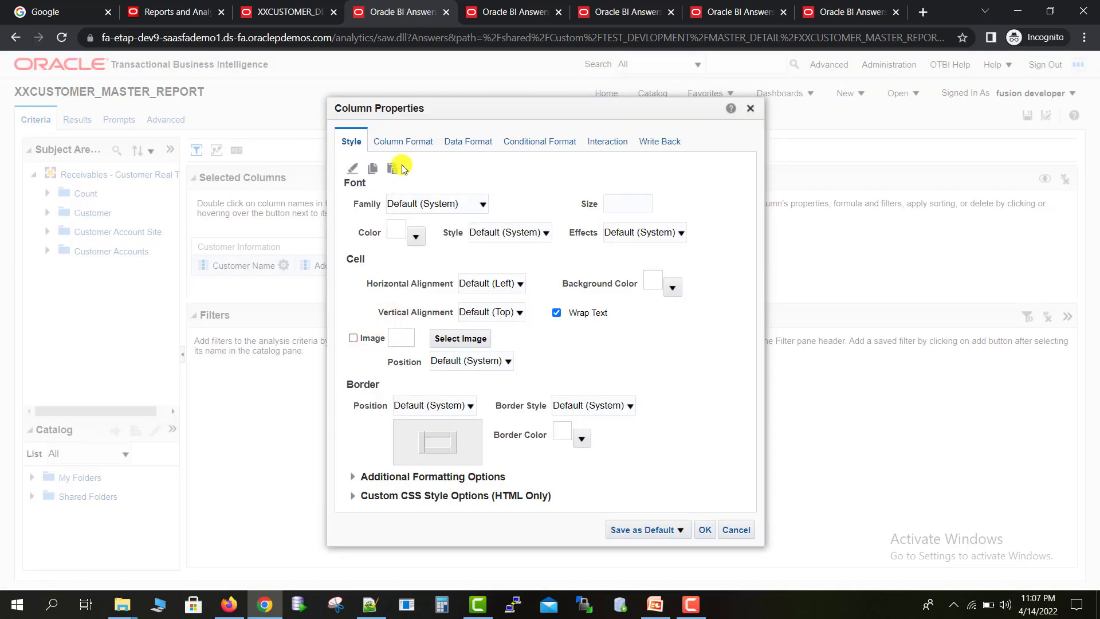
click(393, 169)
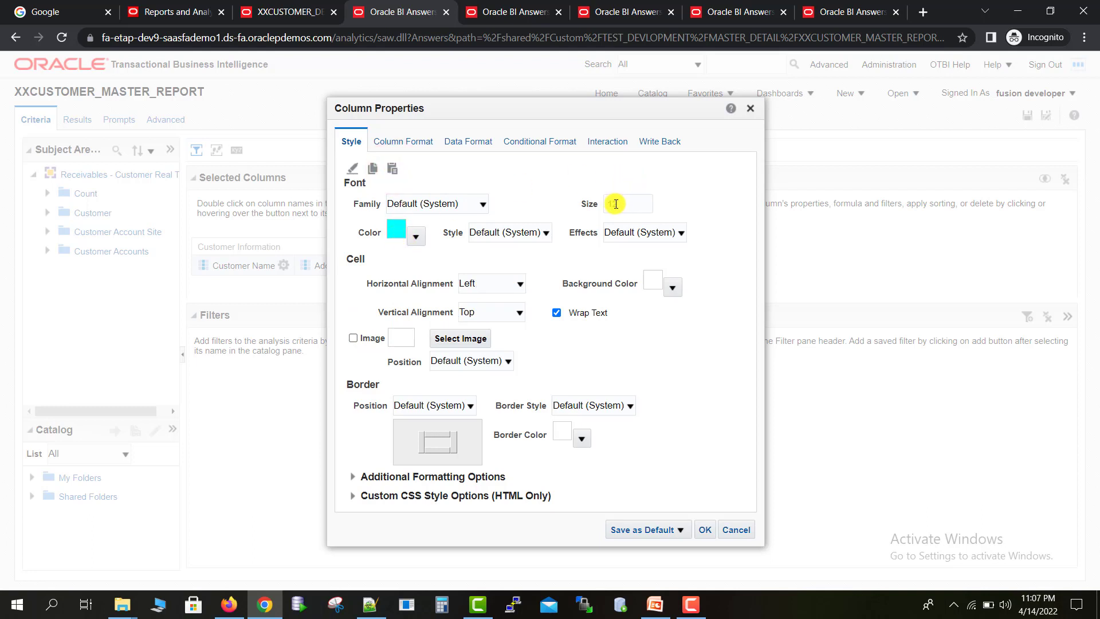
click(707, 528)
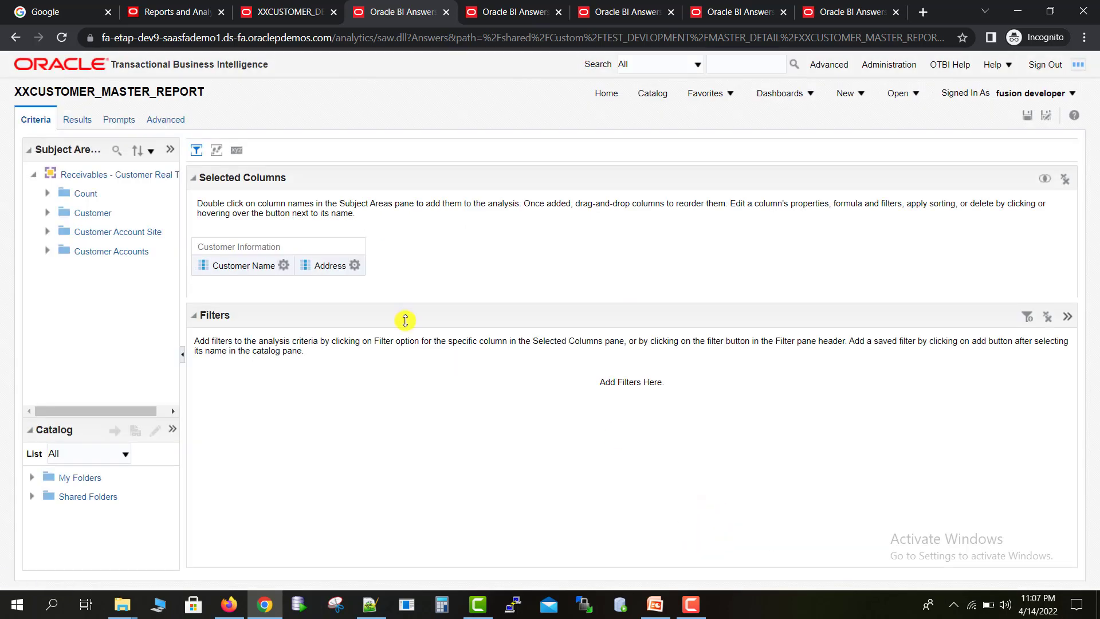
click(75, 119)
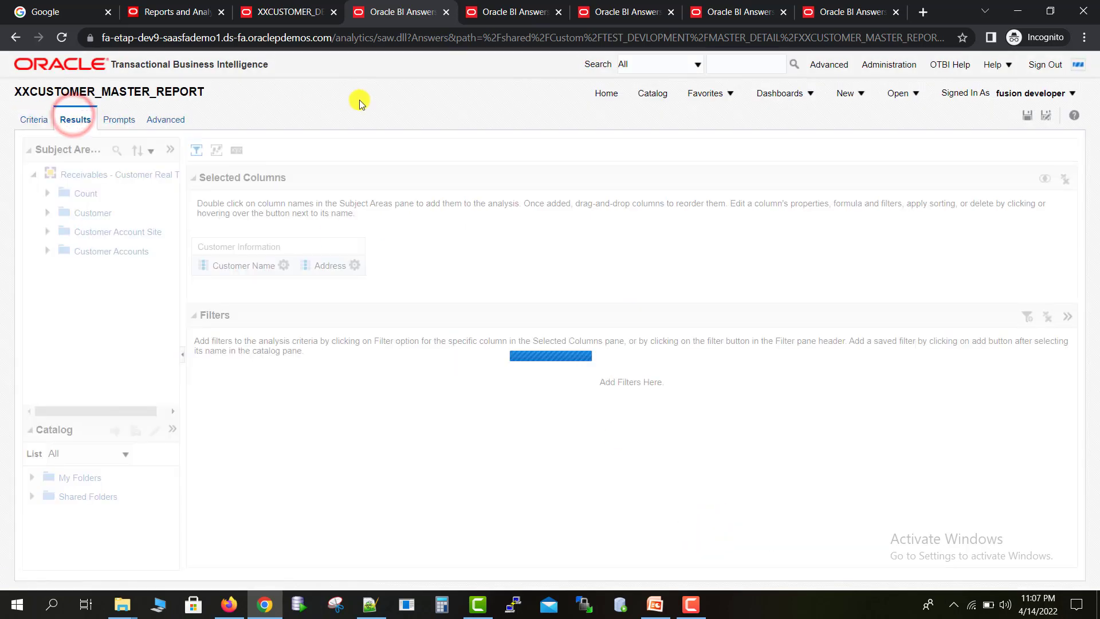